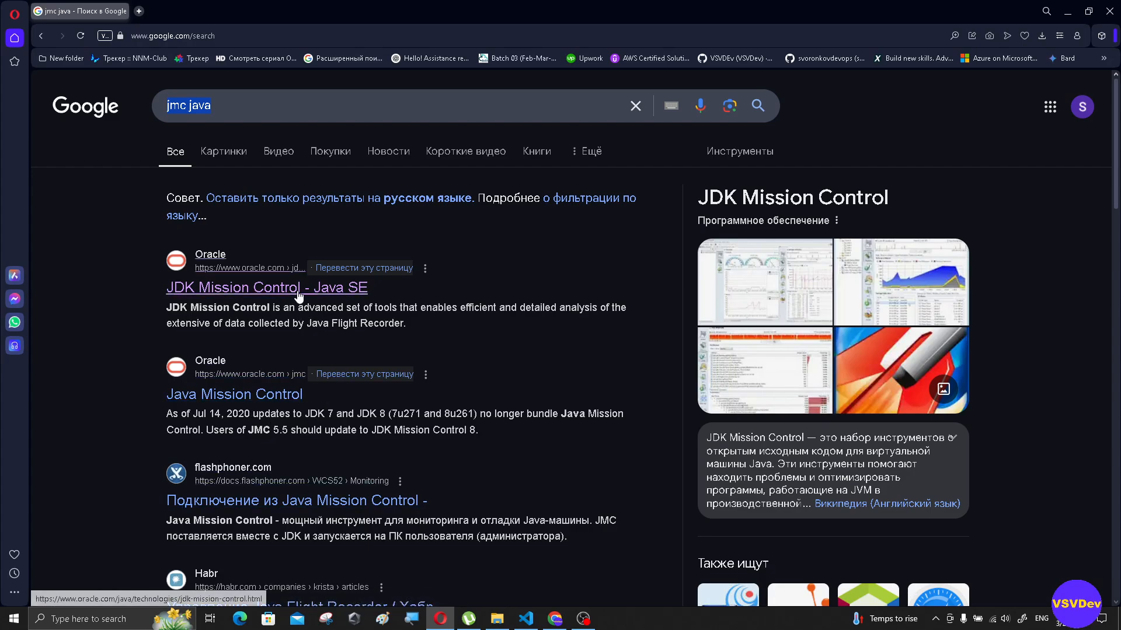
- Open Oracle's JDK Mission Control - Java SE search result in a new tab and highlight its opening sentences on Java Flight Recorder
{"action": "middle_click", "coordinate": [313, 289]}
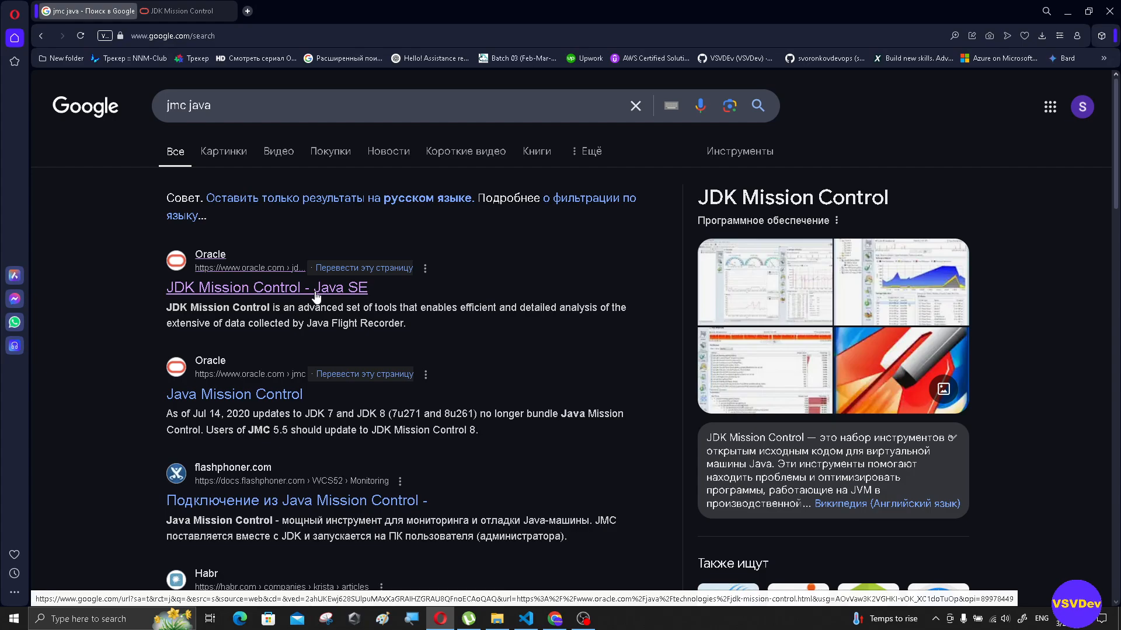
{"action": "key", "text": "ctrl+Tab"}
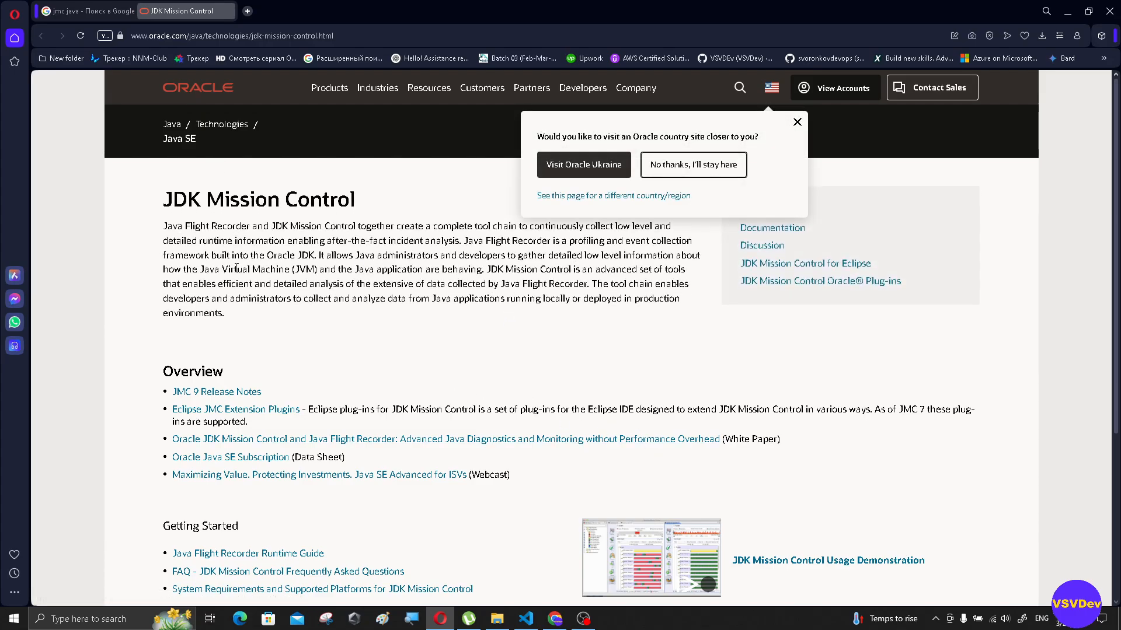
{"action": "left_click_drag", "start_coordinate": [168, 223], "coordinate": [678, 226]}
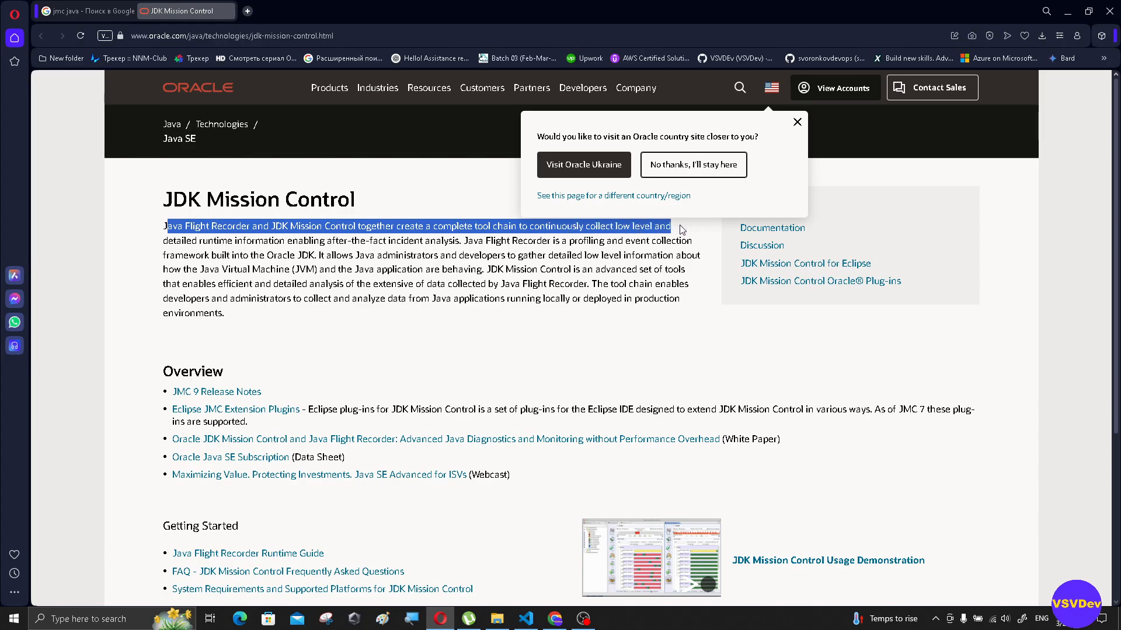
{"action": "left_click_drag", "start_coordinate": [679, 232], "coordinate": [325, 256]}
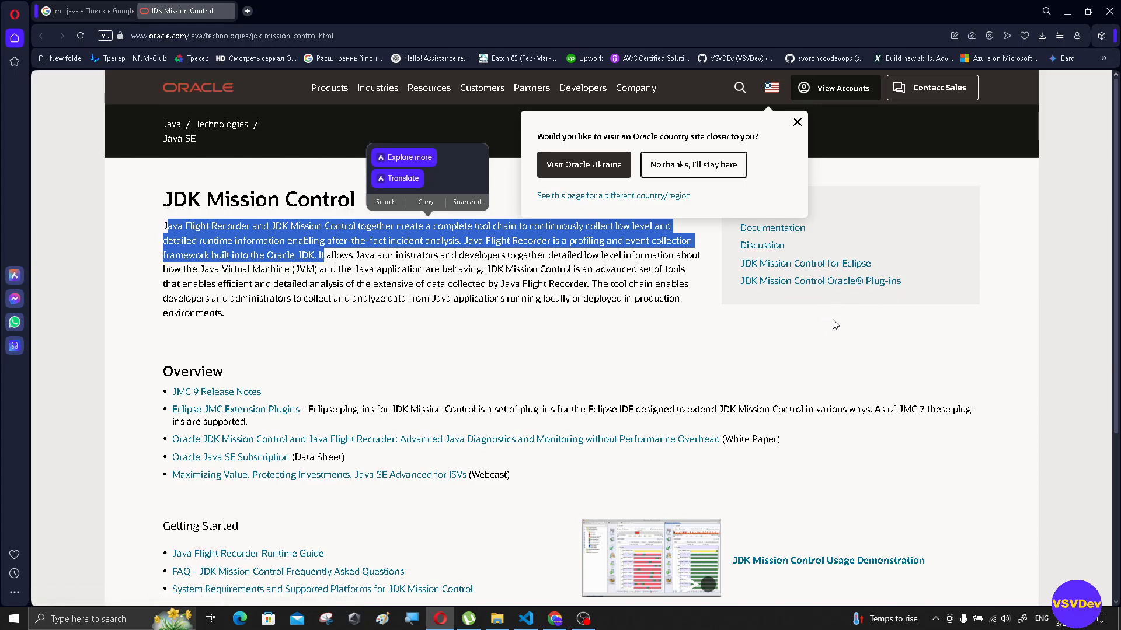
- Open the Java Flight Recorder Runtime Guide in a background tab and bring up the JMC 9 Release Notes
{"action": "scroll", "coordinate": [412, 362], "scroll_direction": "down", "scroll_amount": 2}
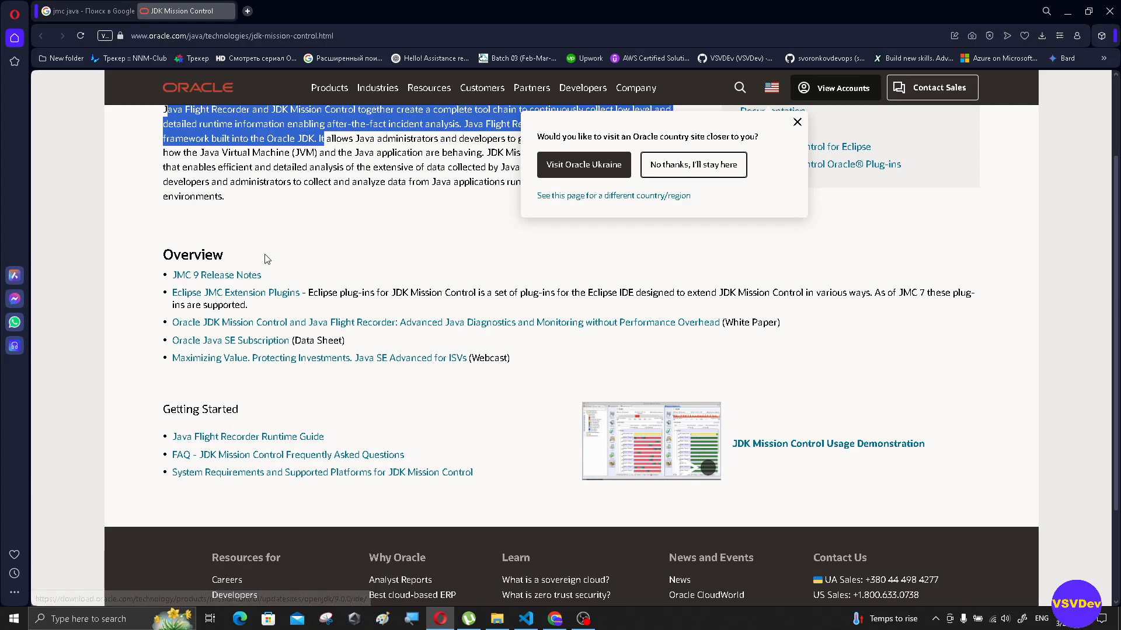
{"action": "middle_click", "coordinate": [264, 439]}
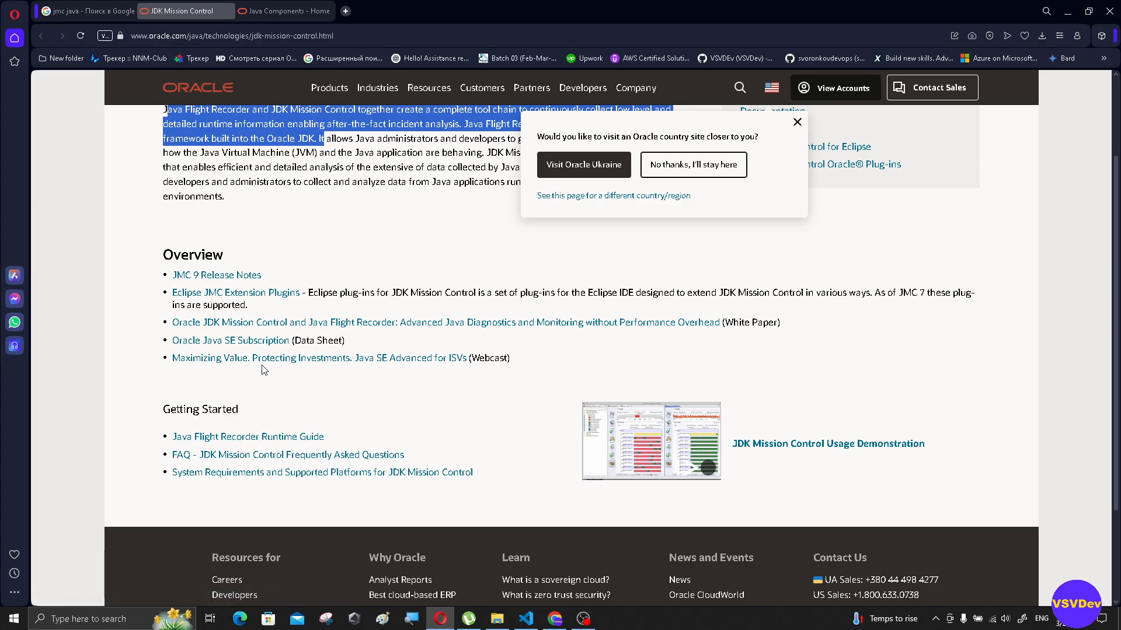
{"action": "scroll", "coordinate": [264, 370], "scroll_direction": "up", "scroll_amount": 1}
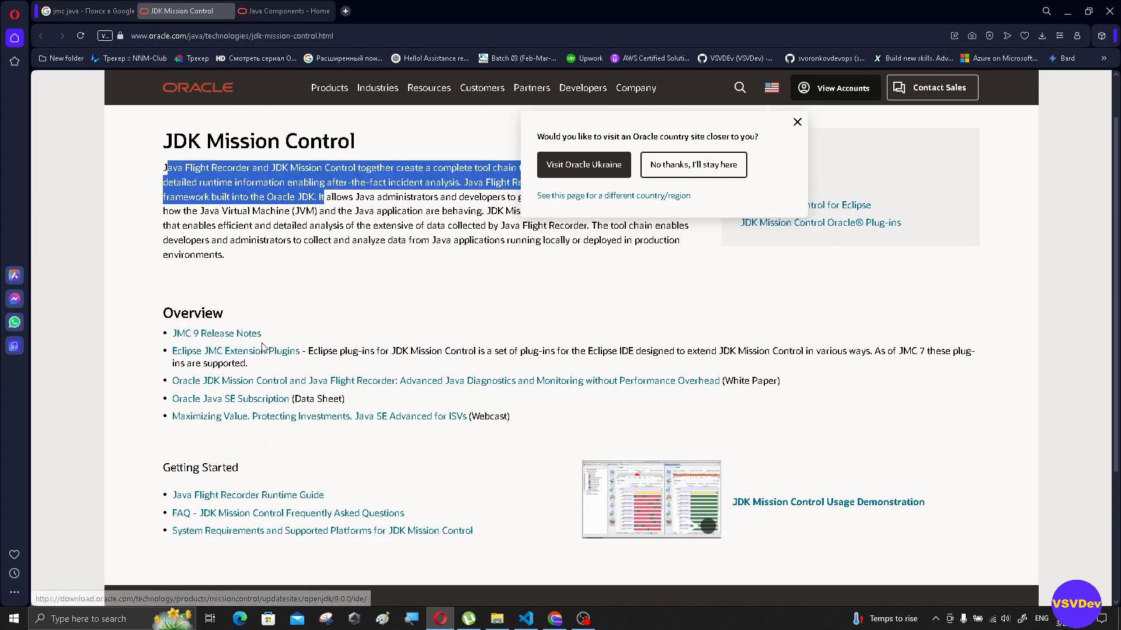
{"action": "left_click", "coordinate": [227, 339]}
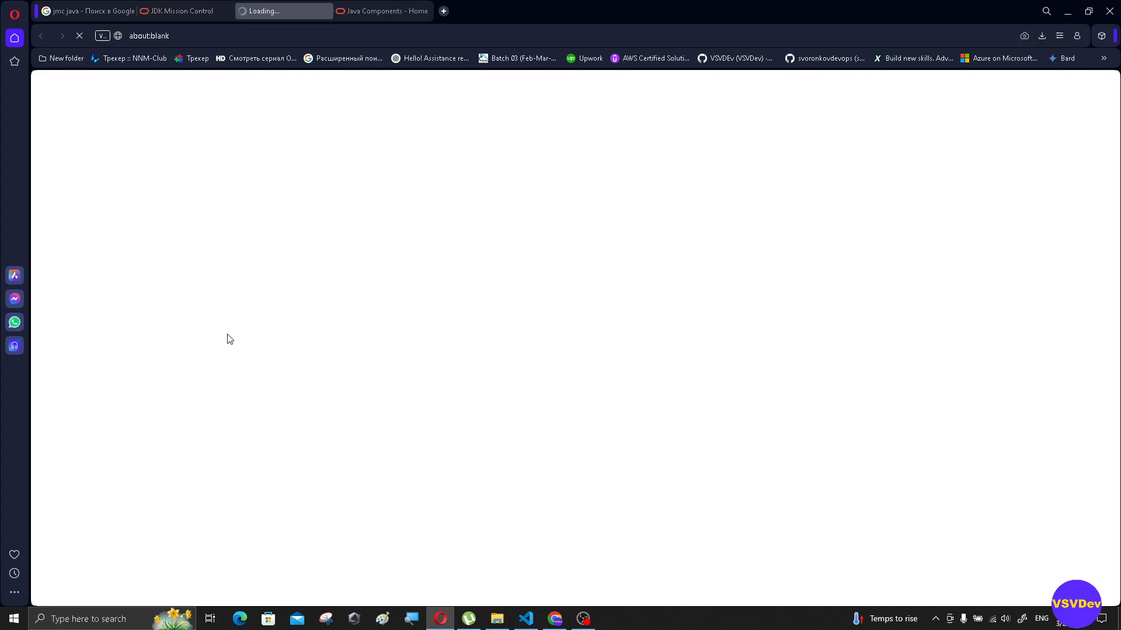
- Look through the JDK Mission Control 9 Release Notes, covering new features, launch prerequisites, supported platforms, known issues and fixed issues
{"action": "scroll", "coordinate": [278, 318], "scroll_direction": "down", "scroll_amount": 1}
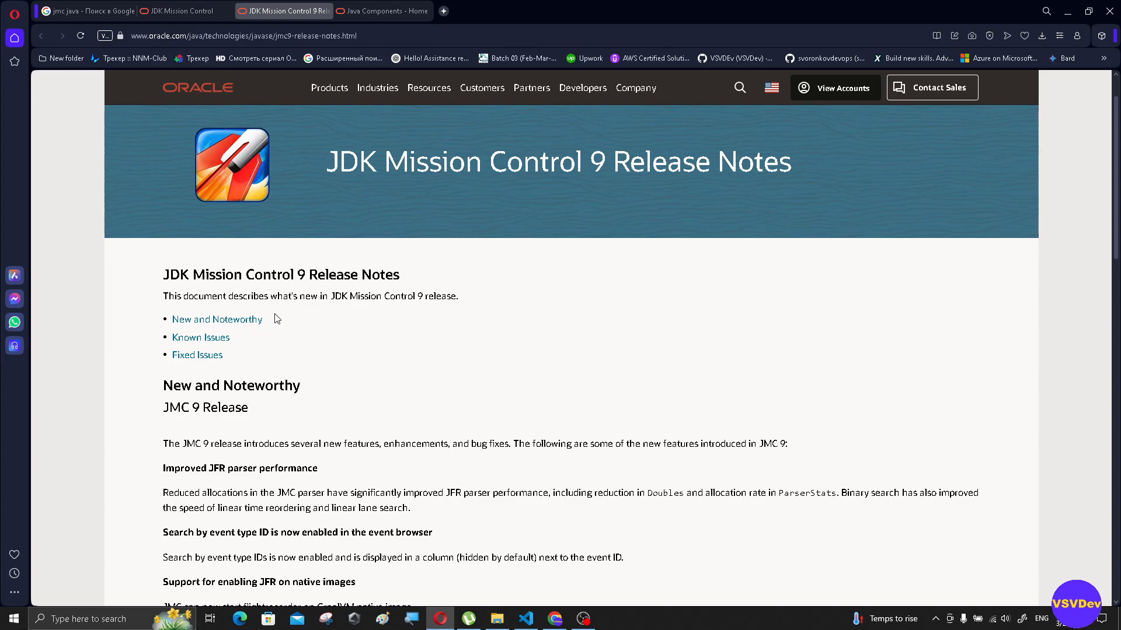
{"action": "scroll", "coordinate": [358, 350], "scroll_direction": "down", "scroll_amount": 3}
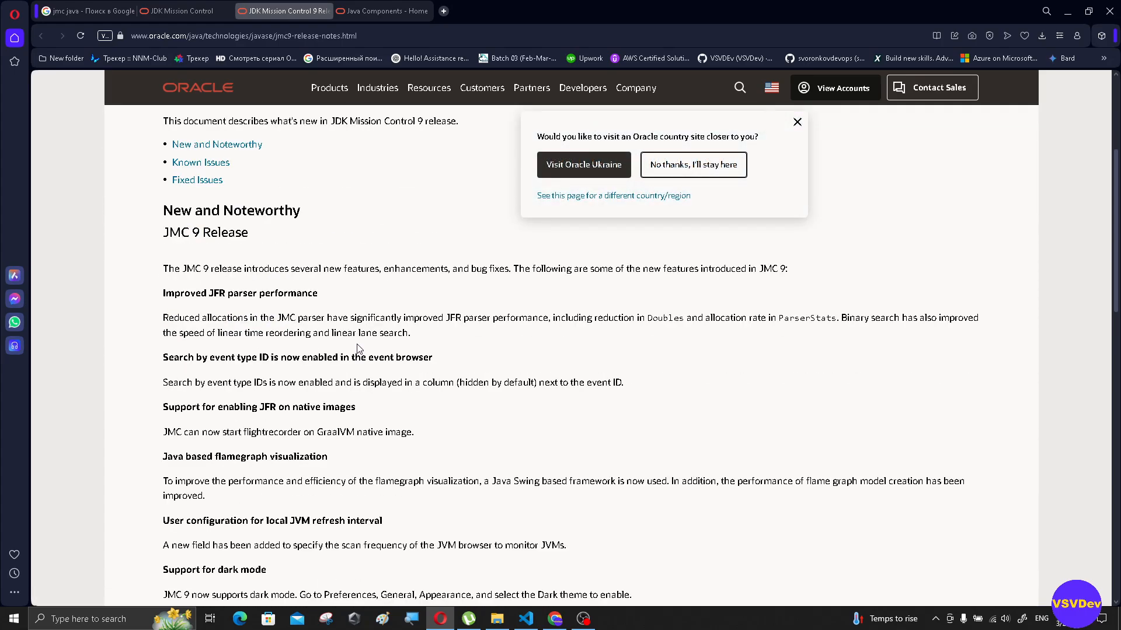
{"action": "scroll", "coordinate": [358, 348], "scroll_direction": "down", "scroll_amount": 4}
{"action": "scroll", "coordinate": [358, 348], "scroll_direction": "down", "scroll_amount": 2}
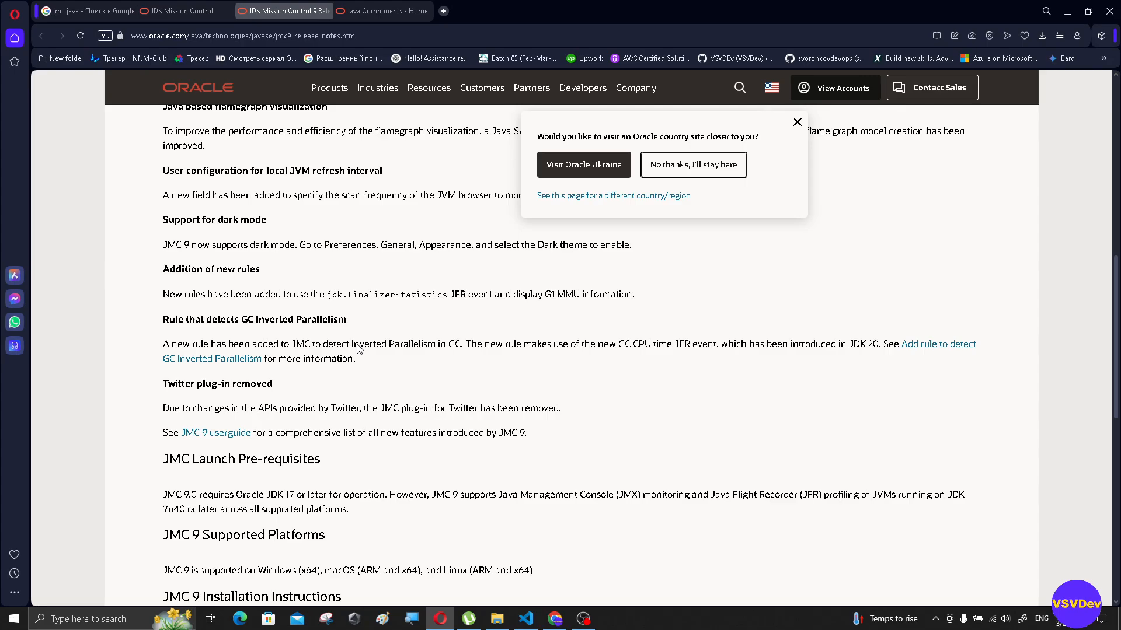
{"action": "scroll", "coordinate": [358, 344], "scroll_direction": "down", "scroll_amount": 9}
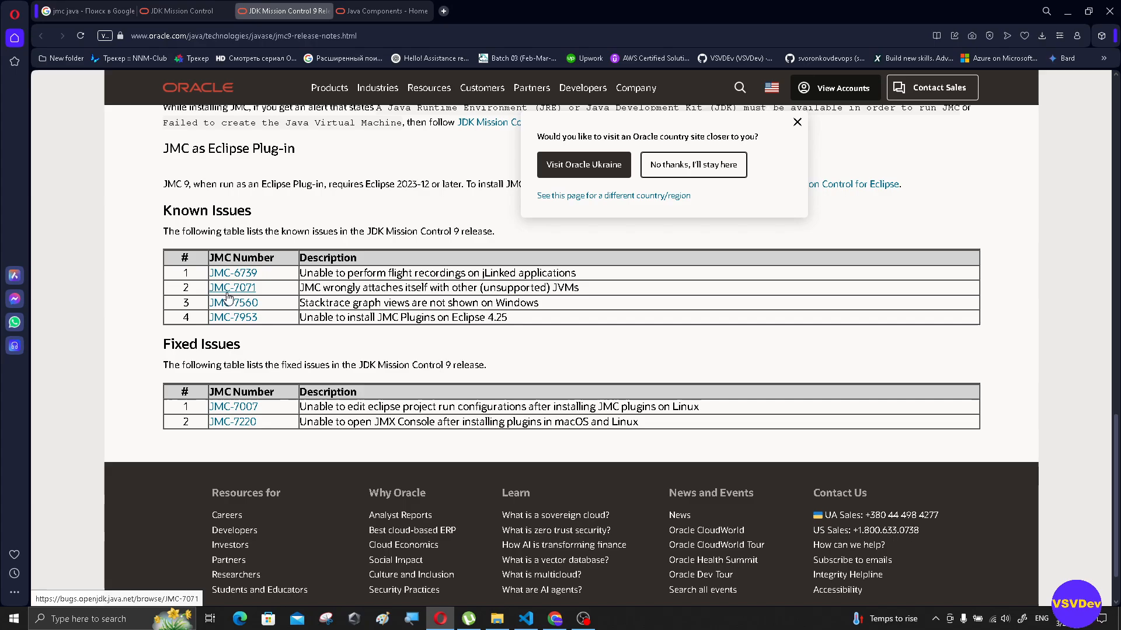
{"action": "left_click_drag", "start_coordinate": [174, 210], "coordinate": [252, 211]}
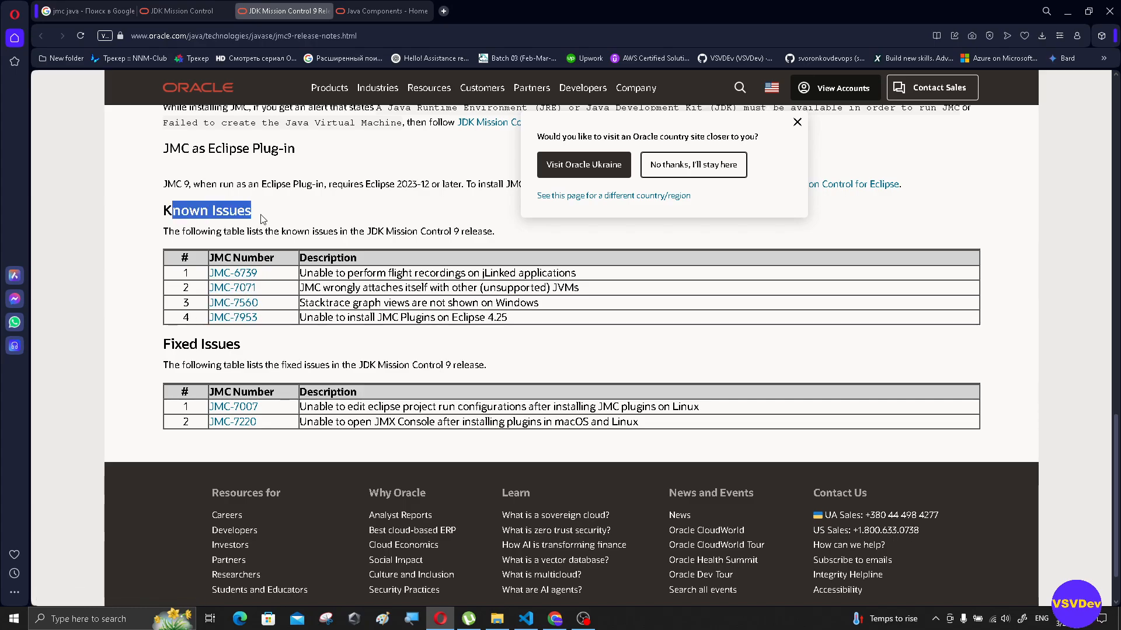
{"action": "scroll", "coordinate": [268, 379], "scroll_direction": "down", "scroll_amount": 1}
{"action": "scroll", "coordinate": [270, 373], "scroll_direction": "up", "scroll_amount": 7}
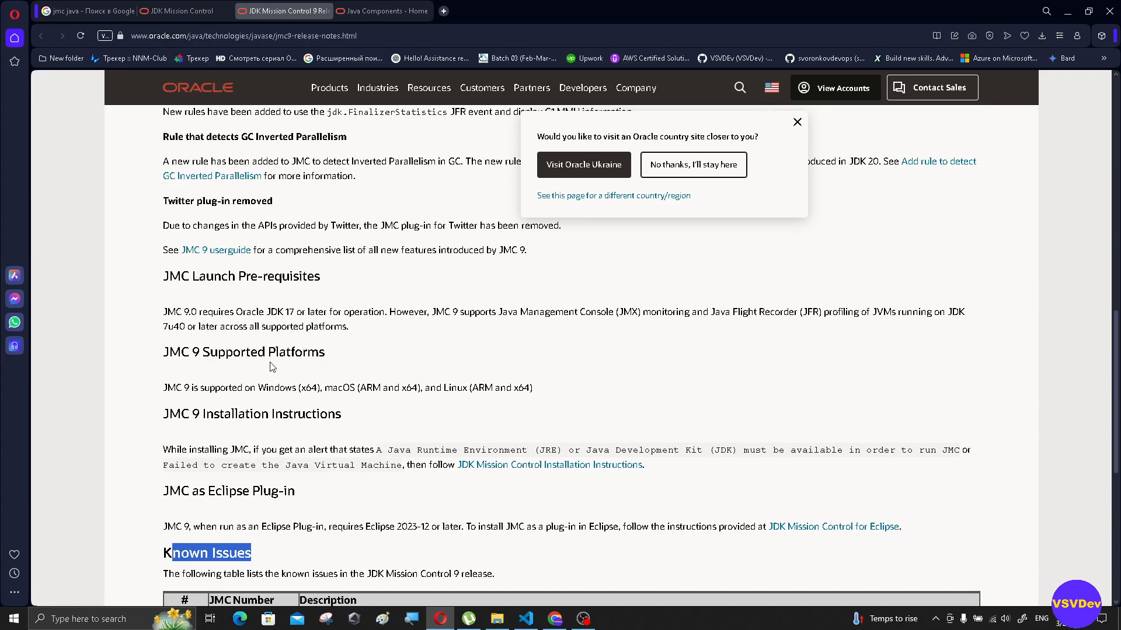
{"action": "scroll", "coordinate": [273, 366], "scroll_direction": "up", "scroll_amount": 10}
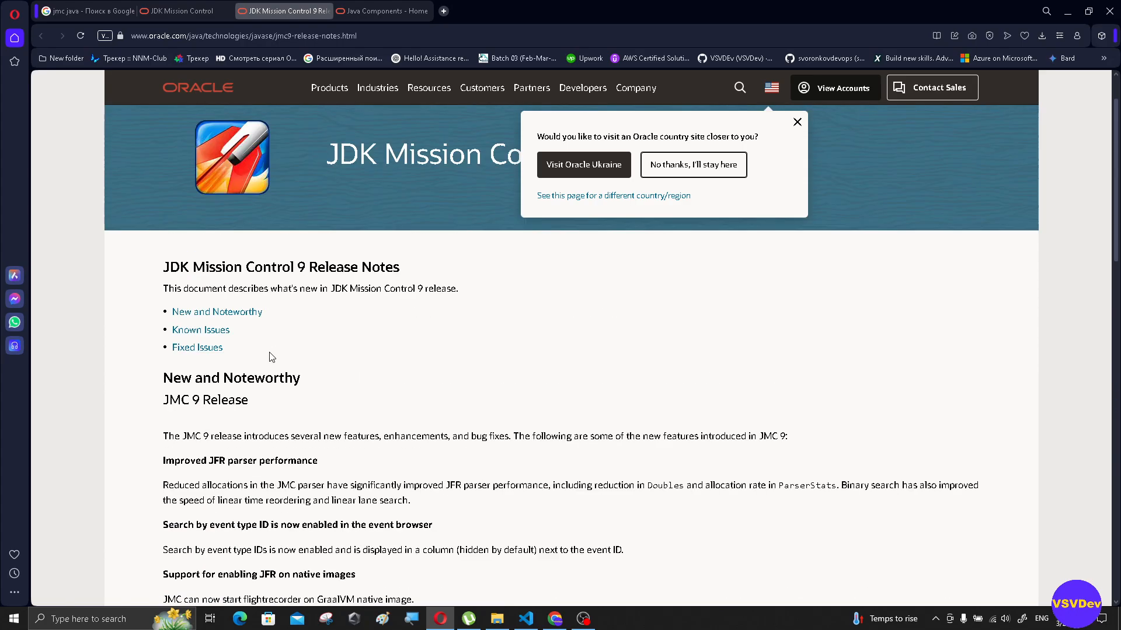
- Return to the Google results, search for "java mission control download" and open Oracle's JDK Mission Control (JMC) 9 Downloads page
{"action": "left_click", "coordinate": [88, 11]}
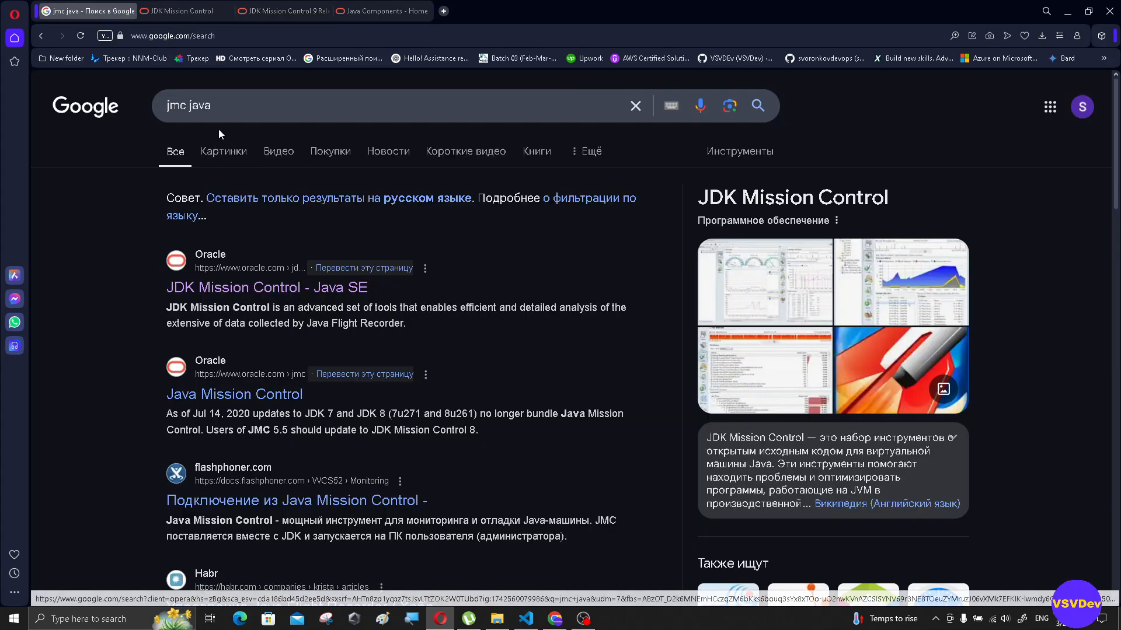
{"action": "left_click", "coordinate": [251, 106]}
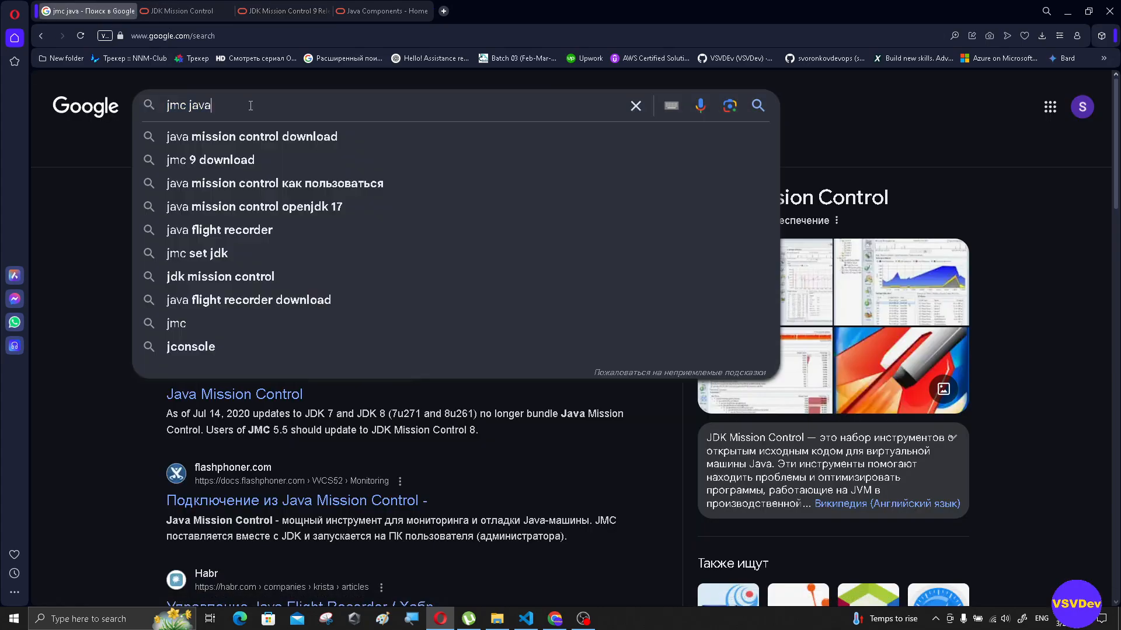
{"action": "left_click", "coordinate": [288, 134]}
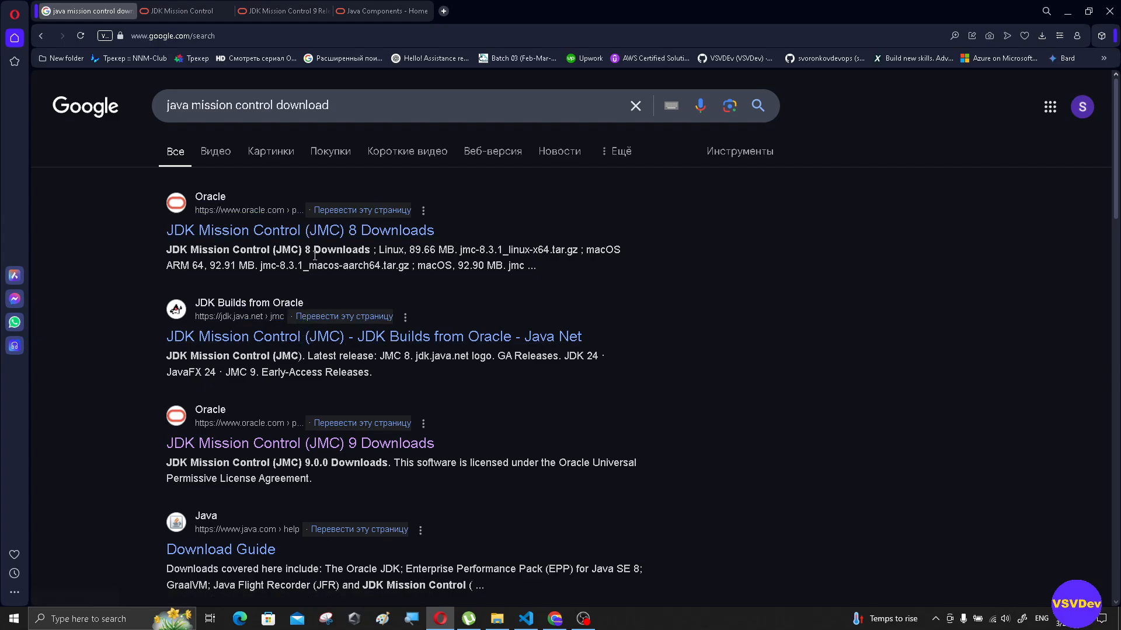
{"action": "left_click", "coordinate": [307, 443]}
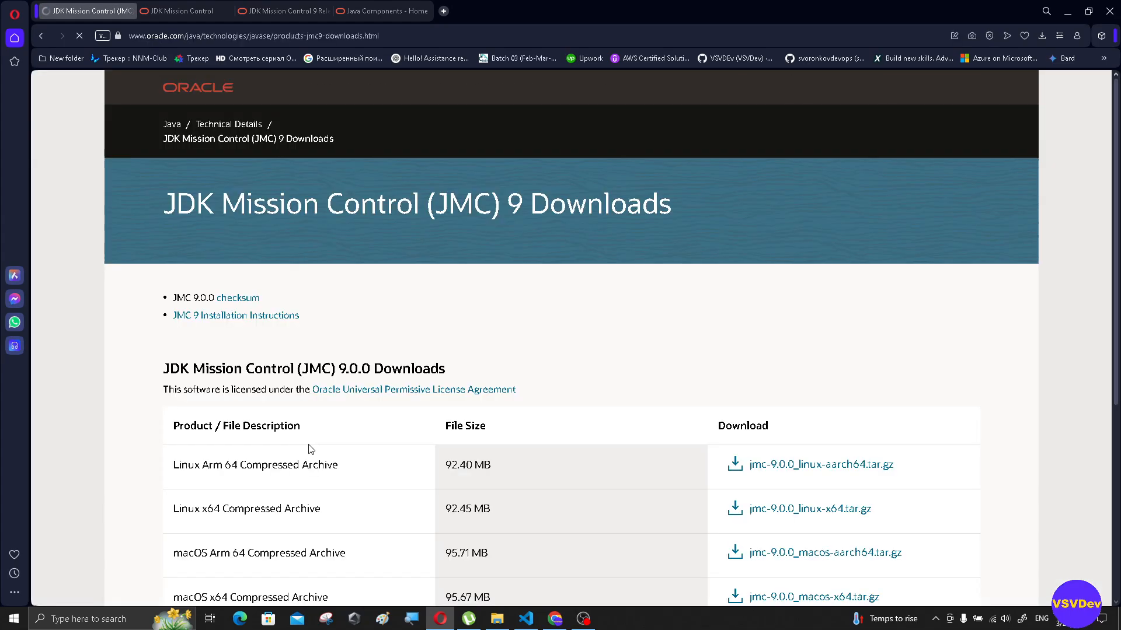
- Examine the JMC 9.0.0 archives offered for Linux, macOS and Windows, including the file size of the Windows x64 archive
{"action": "scroll", "coordinate": [506, 352], "scroll_direction": "down", "scroll_amount": 4}
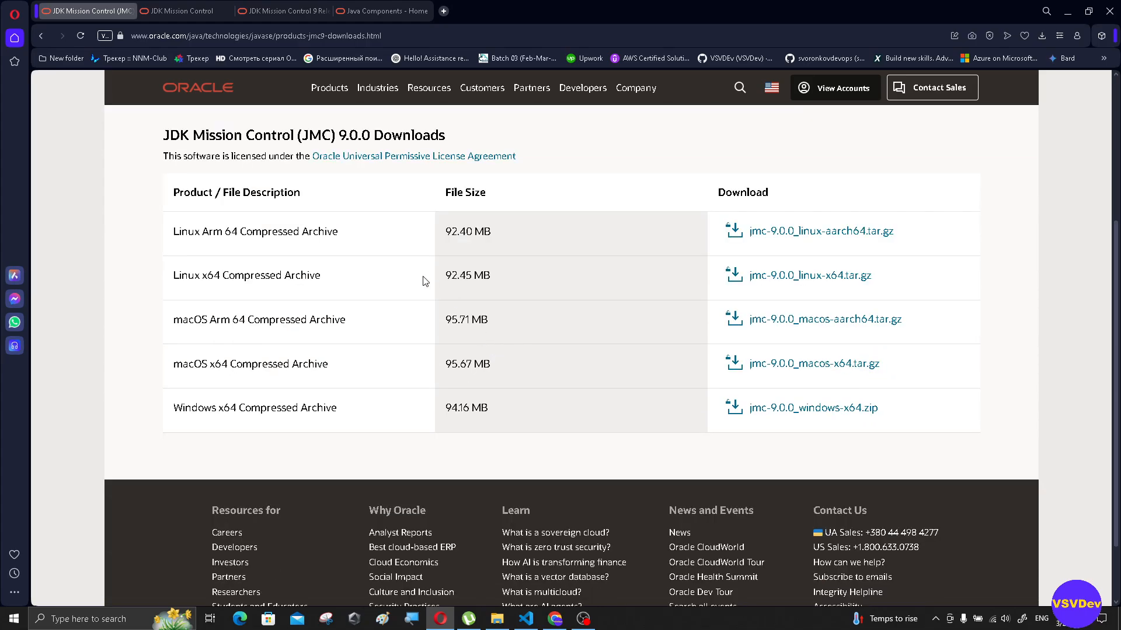
{"action": "left_click_drag", "start_coordinate": [169, 232], "coordinate": [363, 296]}
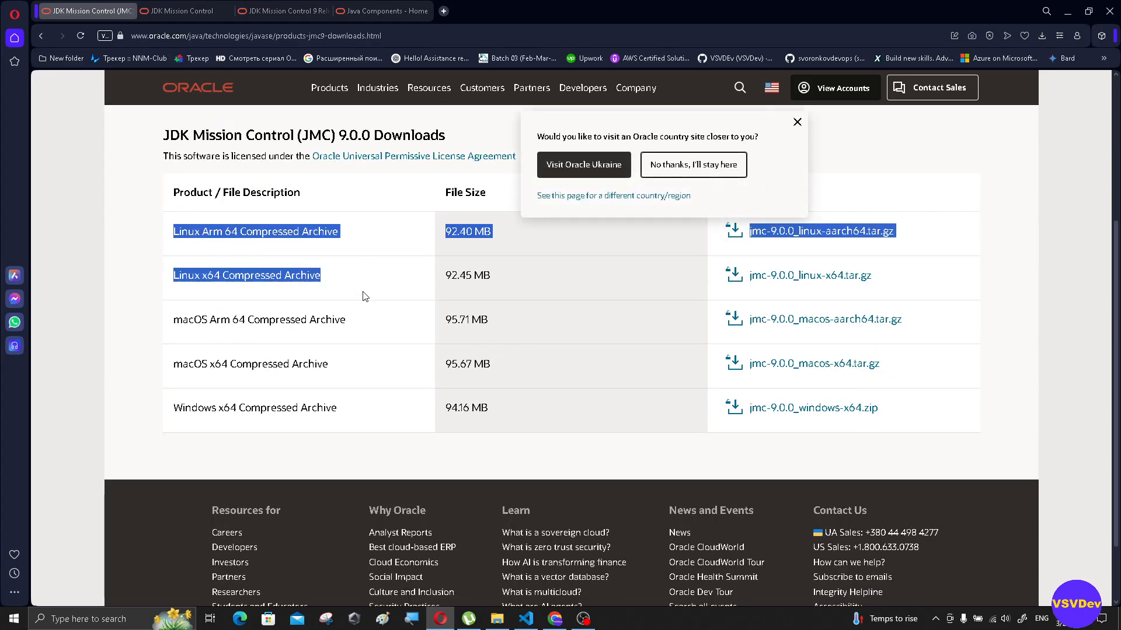
{"action": "left_click_drag", "start_coordinate": [173, 319], "coordinate": [348, 387]}
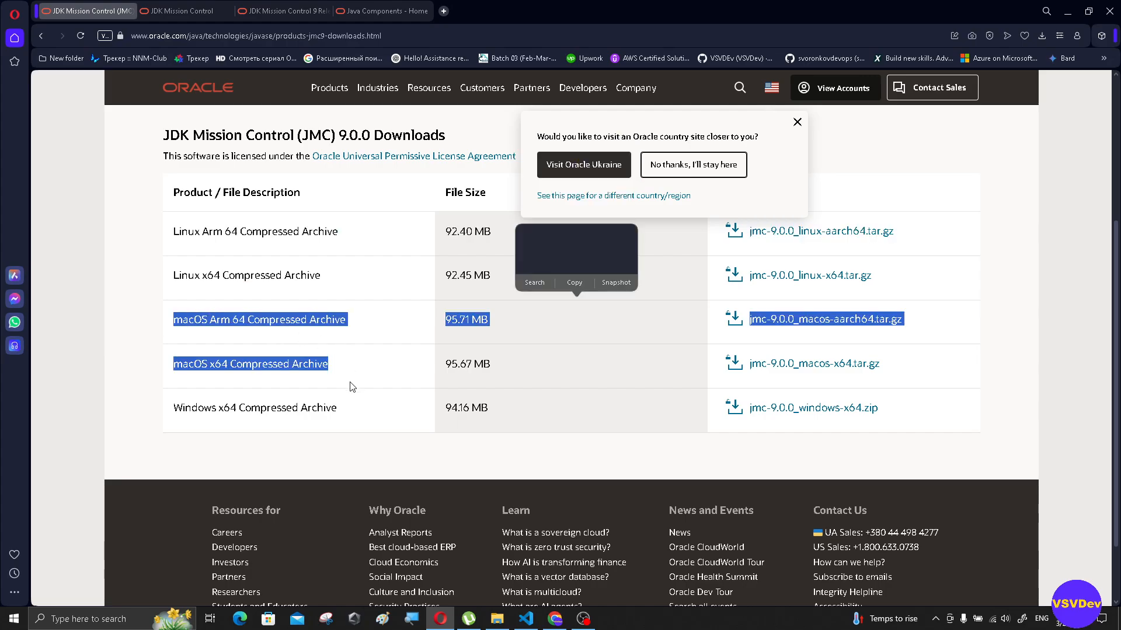
{"action": "left_click_drag", "start_coordinate": [145, 405], "coordinate": [359, 425]}
{"action": "left_click", "coordinate": [649, 452]}
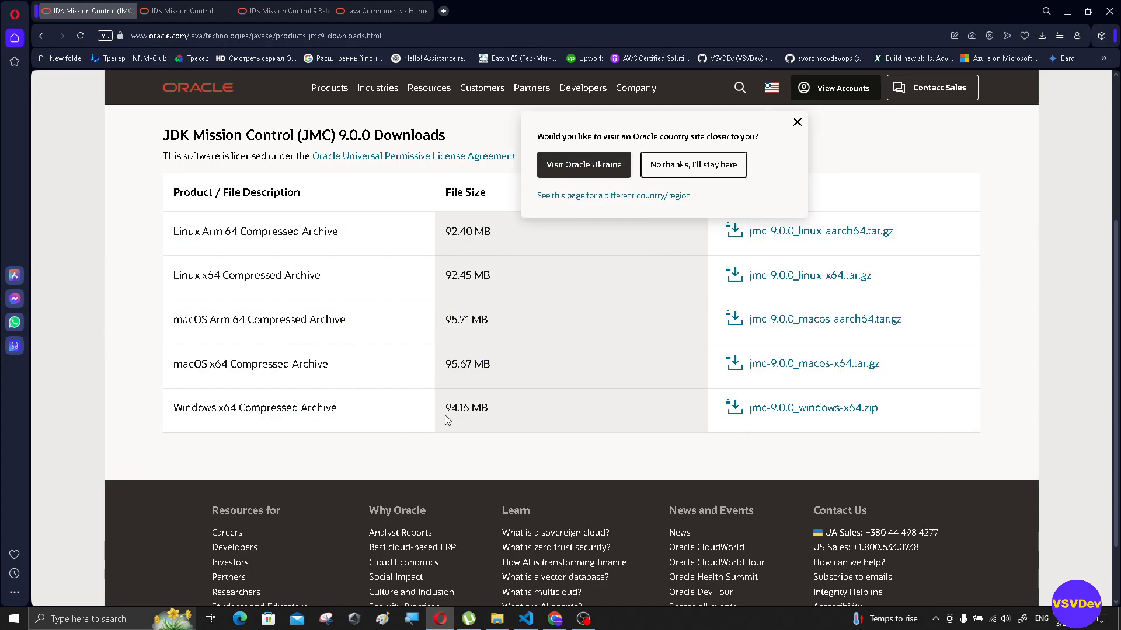
{"action": "left_click_drag", "start_coordinate": [441, 405], "coordinate": [473, 408]}
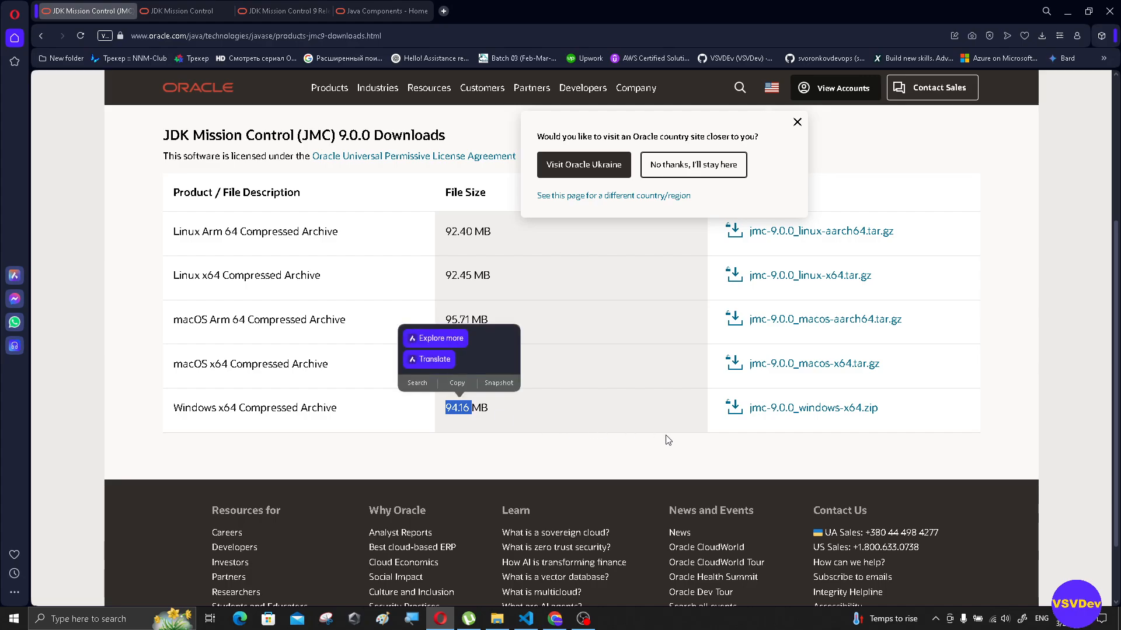
- Download jmc-9.0.0_windows-x64.zip, accepting the Oracle Universal Permissive License Agreement
{"action": "left_click", "coordinate": [767, 410]}
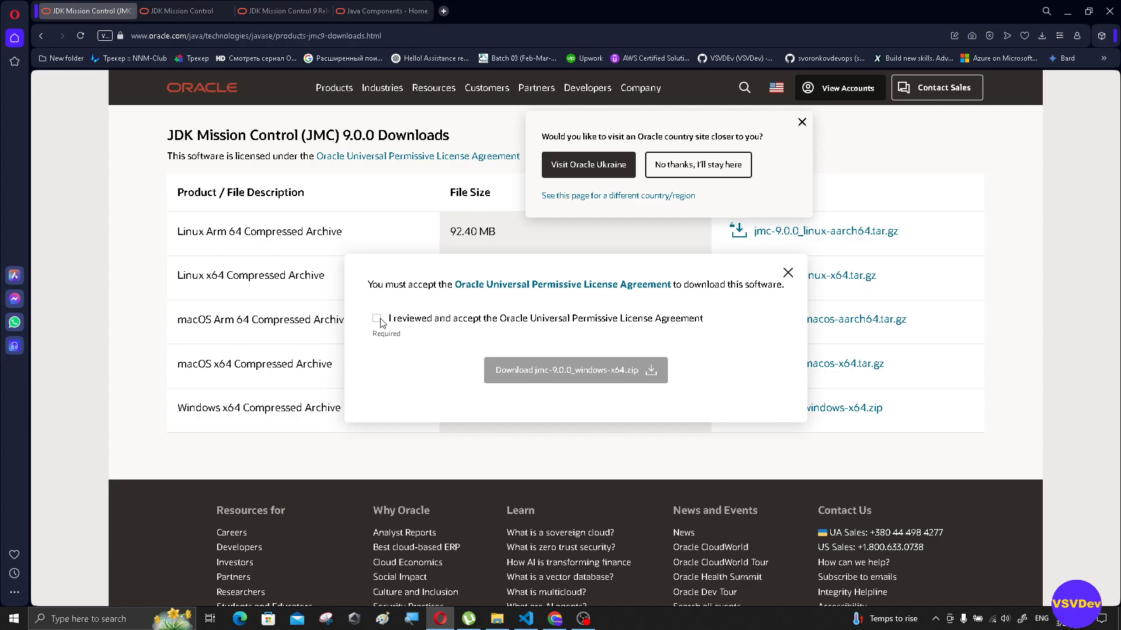
{"action": "left_click", "coordinate": [376, 319]}
{"action": "left_click", "coordinate": [605, 380]}
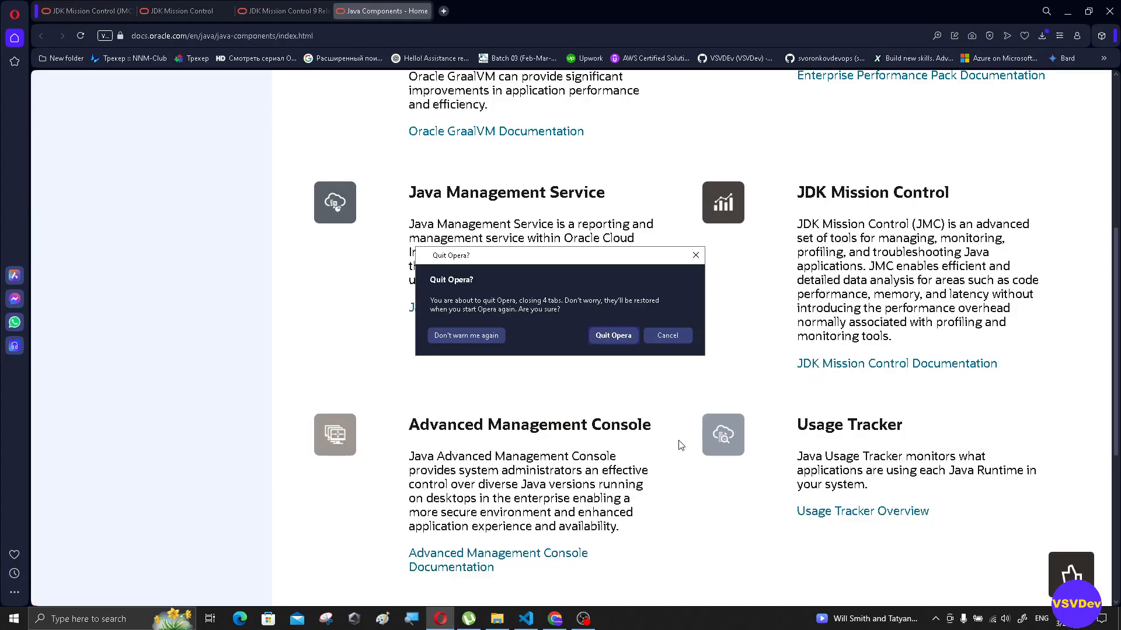
- Cancel quitting the browser and open the JDK Mission Control Documentation from the Java Components page
{"action": "left_click", "coordinate": [667, 336]}
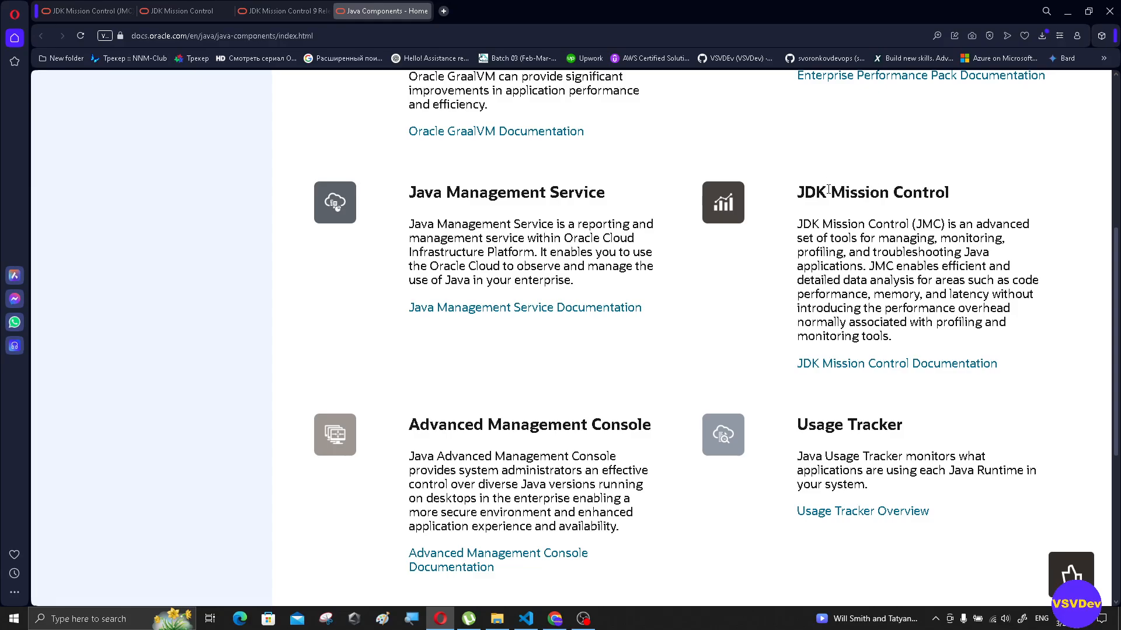
{"action": "scroll", "coordinate": [587, 157], "scroll_direction": "up", "scroll_amount": 6}
{"action": "left_click_drag", "start_coordinate": [217, 36], "coordinate": [317, 35]}
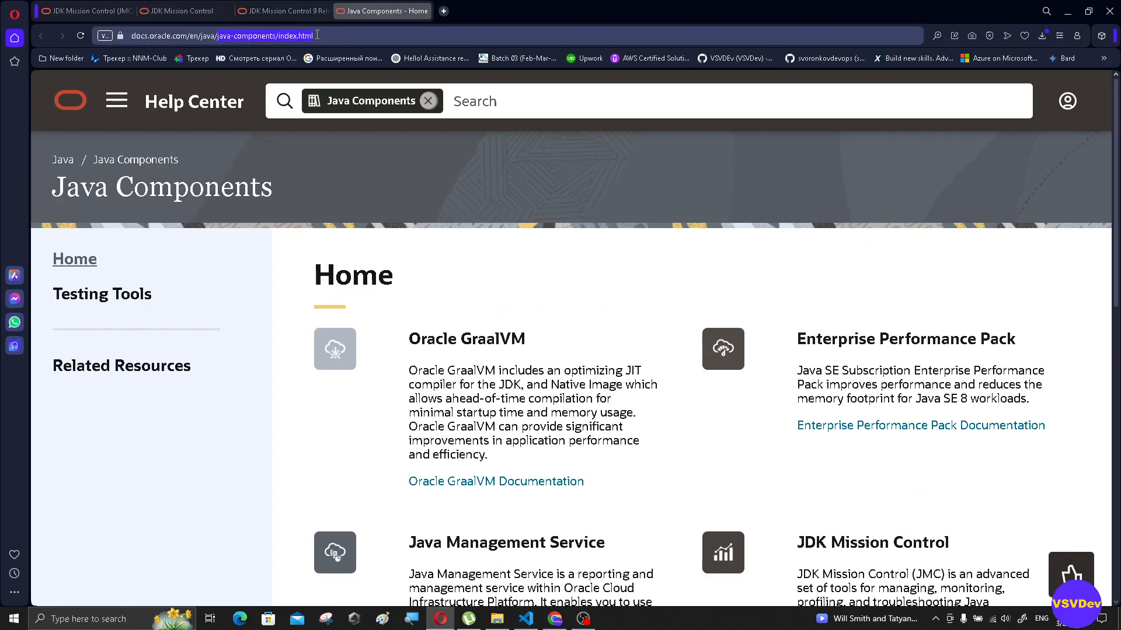
{"action": "scroll", "coordinate": [817, 331], "scroll_direction": "down", "scroll_amount": 4}
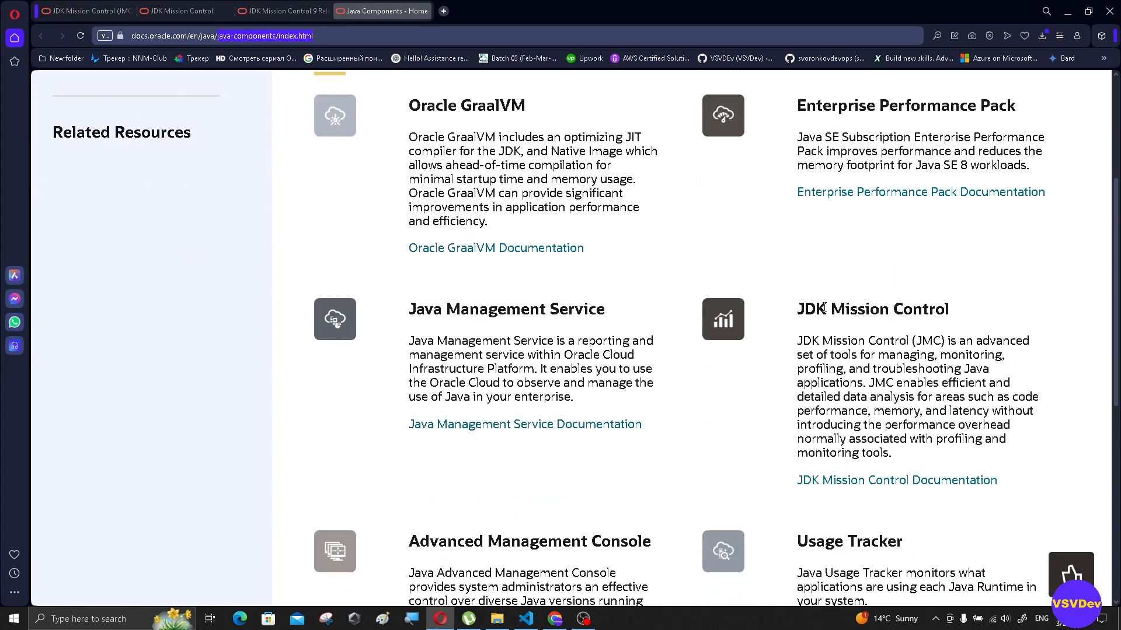
{"action": "left_click", "coordinate": [919, 482]}
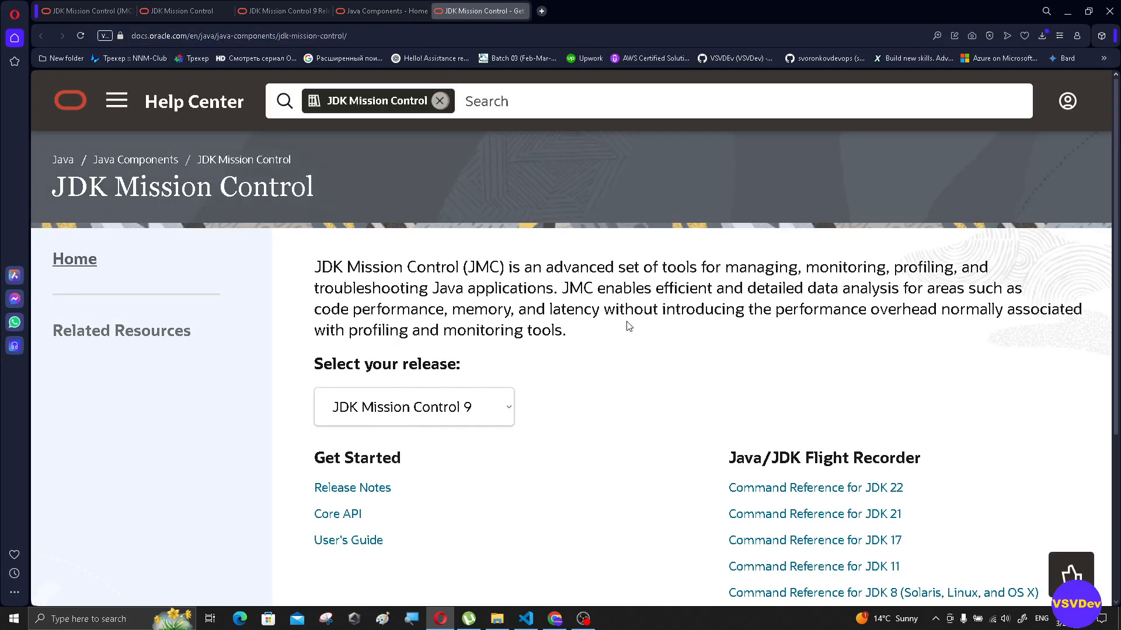
- Read through the JDK Mission Control overview and open the User's Guide for release 9
{"action": "scroll", "coordinate": [690, 379], "scroll_direction": "down", "scroll_amount": 3}
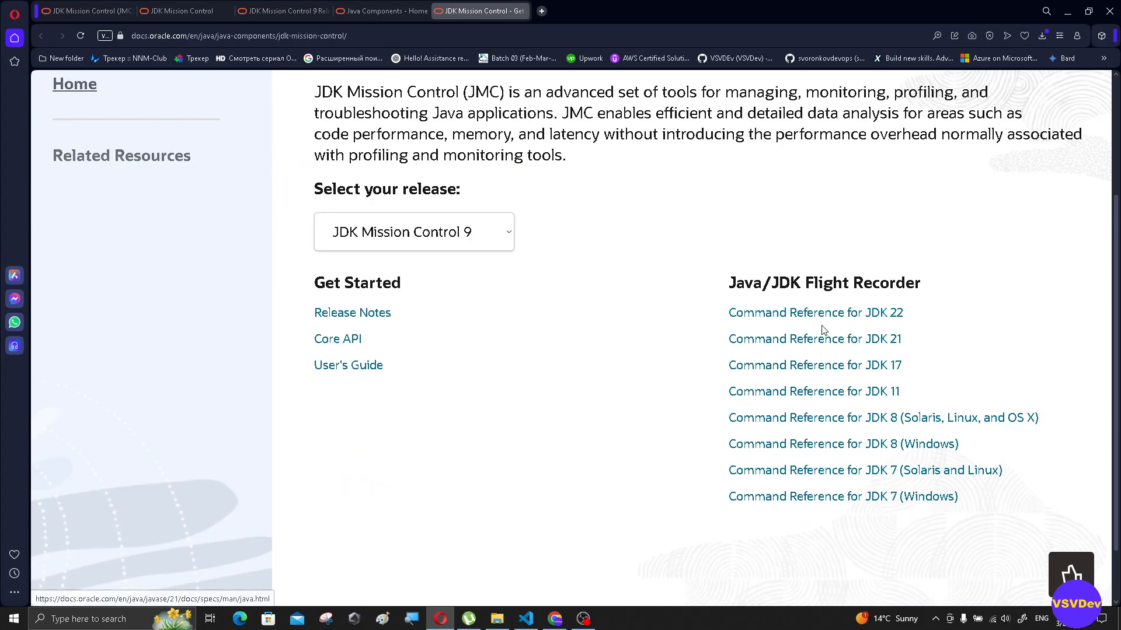
{"action": "scroll", "coordinate": [817, 350], "scroll_direction": "up", "scroll_amount": 2}
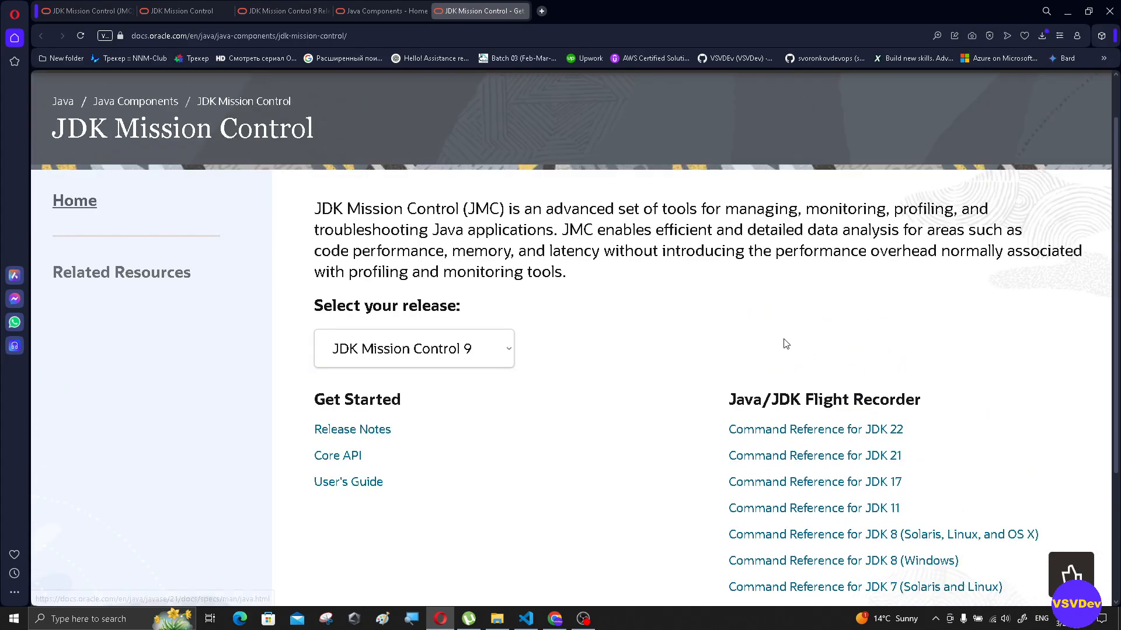
{"action": "left_click_drag", "start_coordinate": [319, 193], "coordinate": [605, 272]}
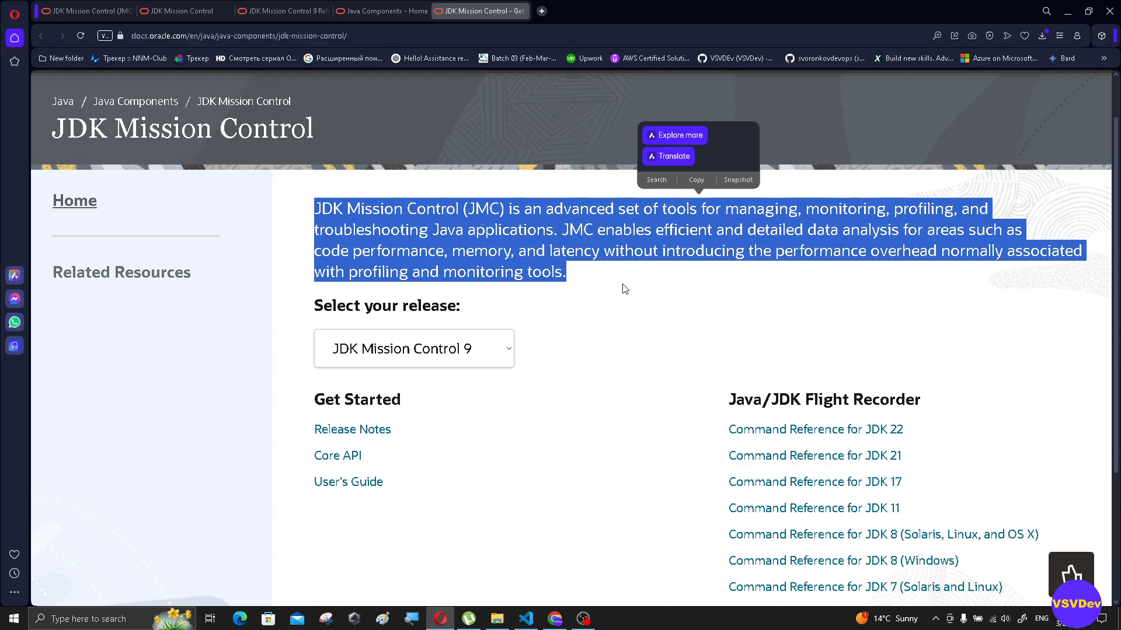
{"action": "scroll", "coordinate": [521, 294], "scroll_direction": "down", "scroll_amount": 2}
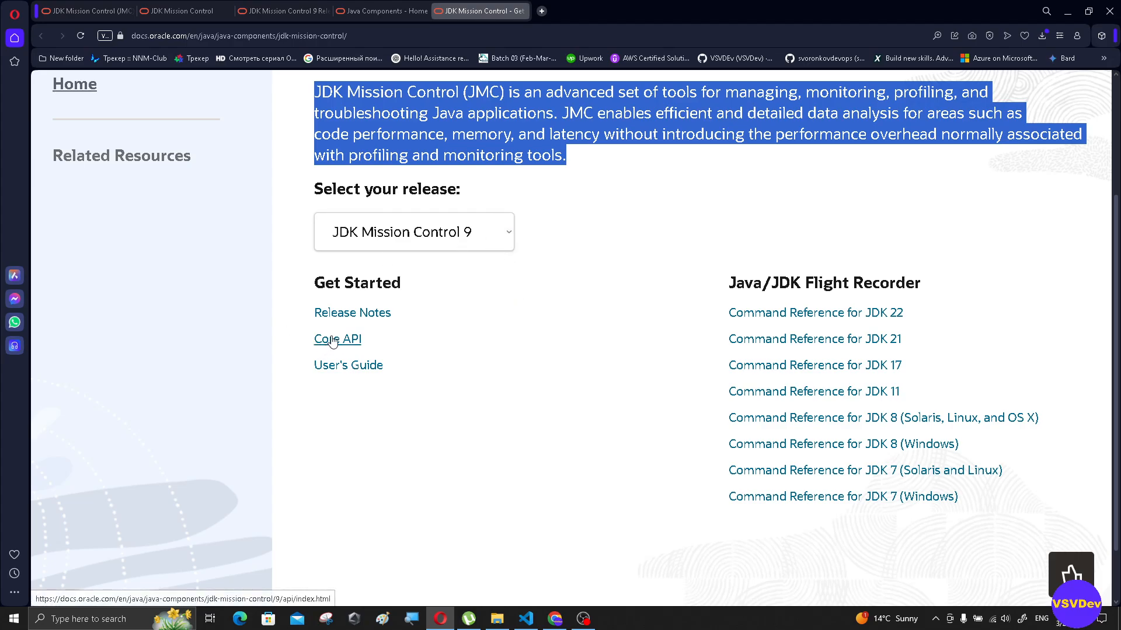
{"action": "left_click", "coordinate": [356, 369]}
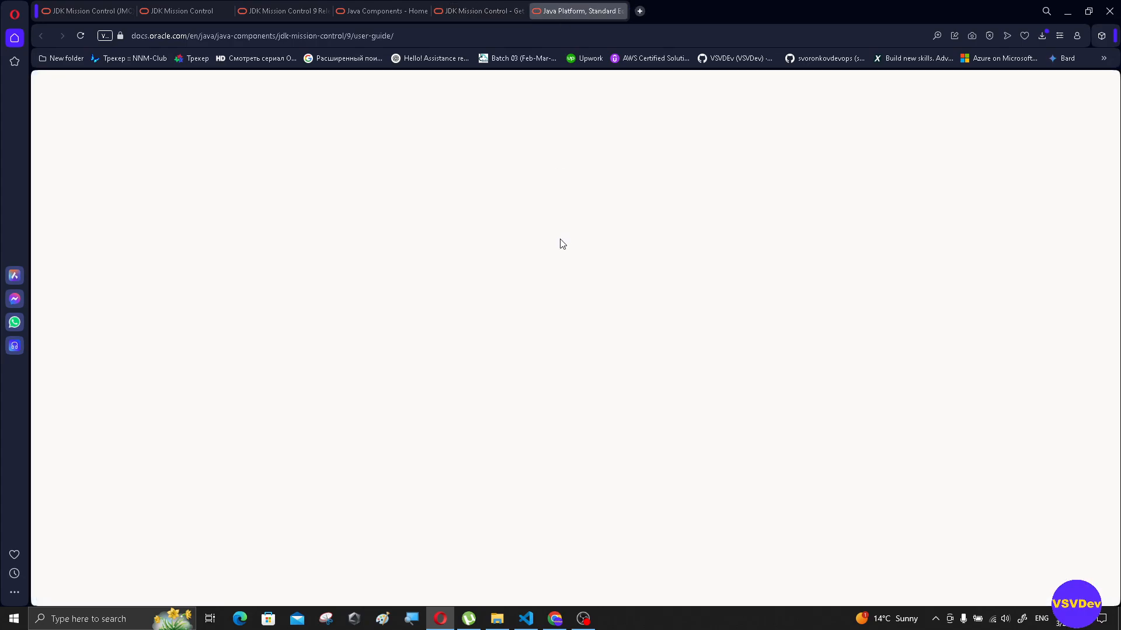
- Look over the User Guide's title page and chapter list, and skim the Preface through to Related Documents
{"action": "scroll", "coordinate": [595, 286], "scroll_direction": "down", "scroll_amount": 3}
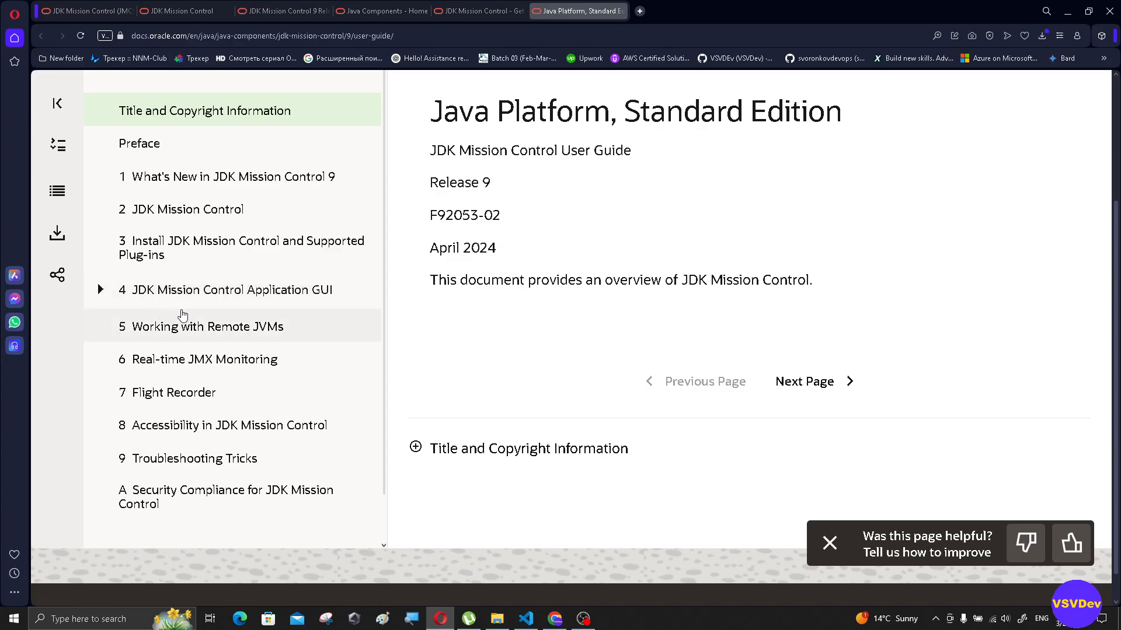
{"action": "scroll", "coordinate": [776, 348], "scroll_direction": "down", "scroll_amount": 1}
{"action": "left_click", "coordinate": [841, 347]}
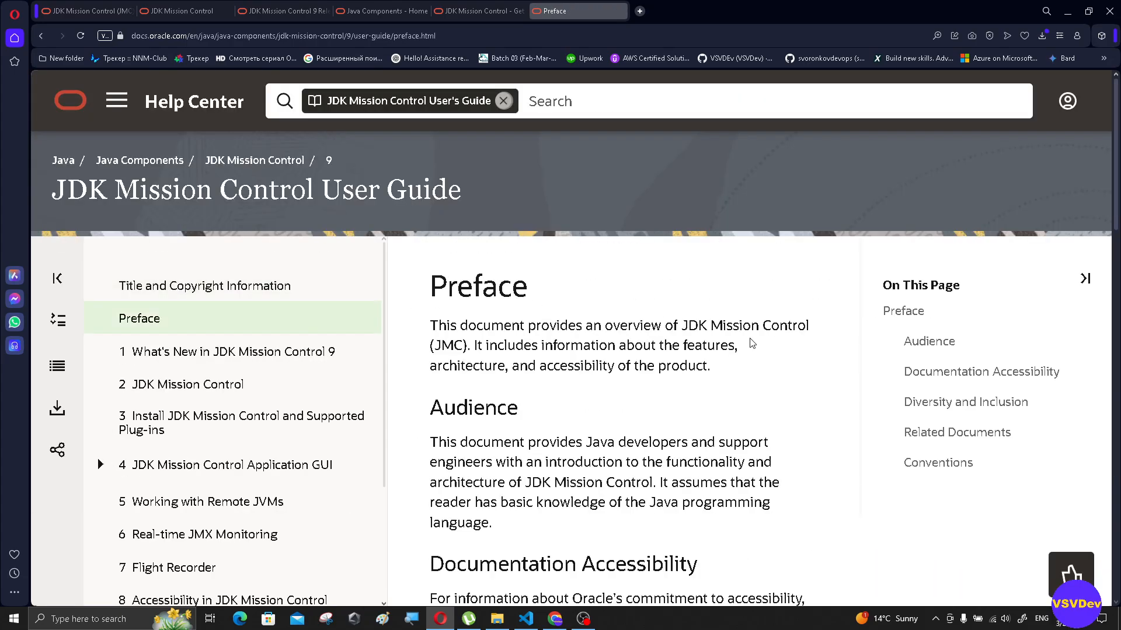
{"action": "scroll", "coordinate": [650, 297], "scroll_direction": "down", "scroll_amount": 9}
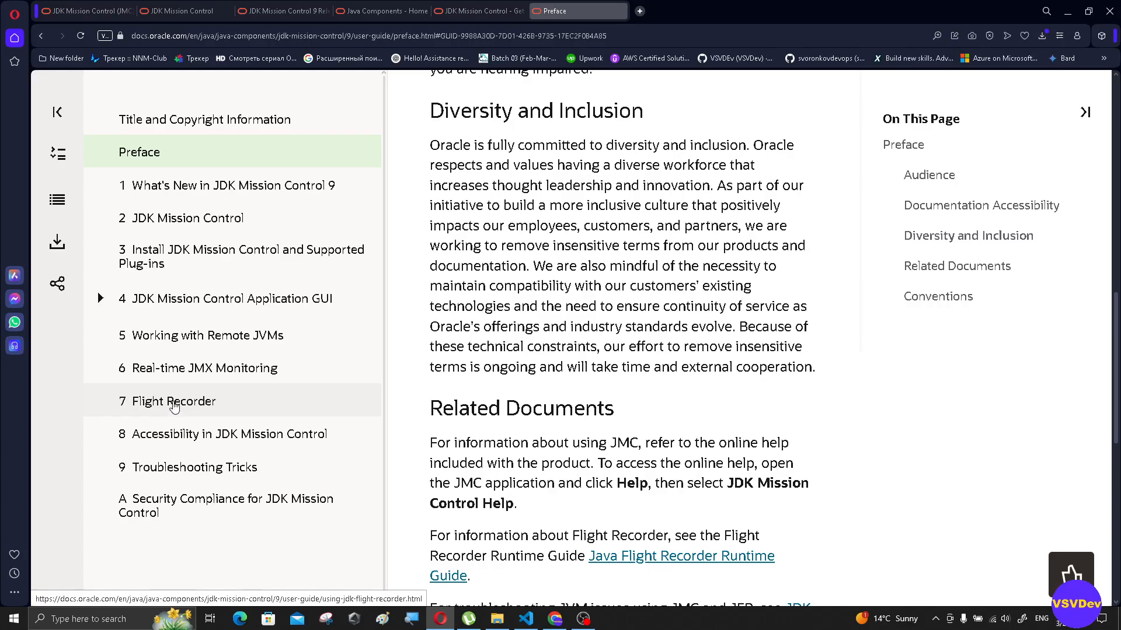
- Open the Working with Remote JVMs chapter and read the Java Management Extension prerequisites, including the JMX JVM arguments
{"action": "left_click", "coordinate": [208, 336]}
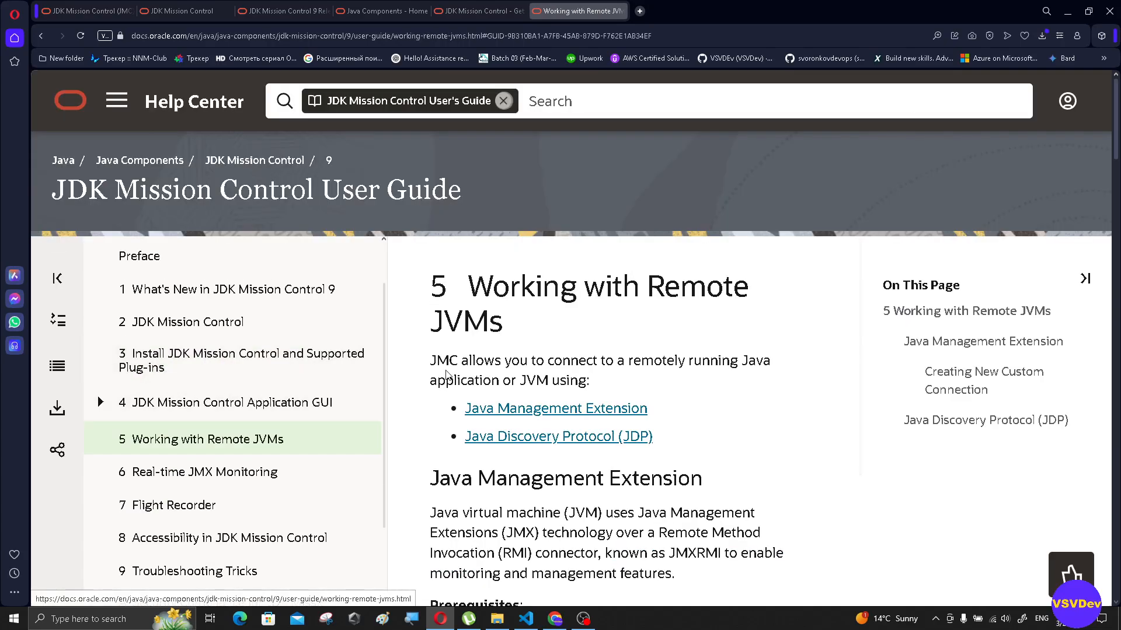
{"action": "scroll", "coordinate": [518, 339], "scroll_direction": "down", "scroll_amount": 8}
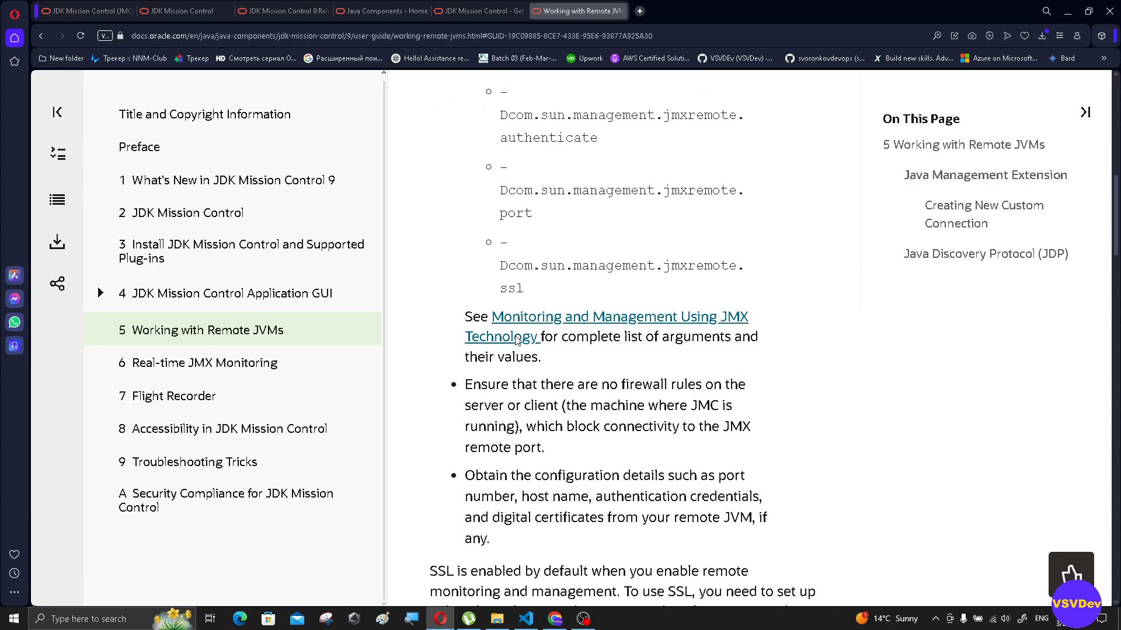
{"action": "scroll", "coordinate": [516, 341], "scroll_direction": "up", "scroll_amount": 1}
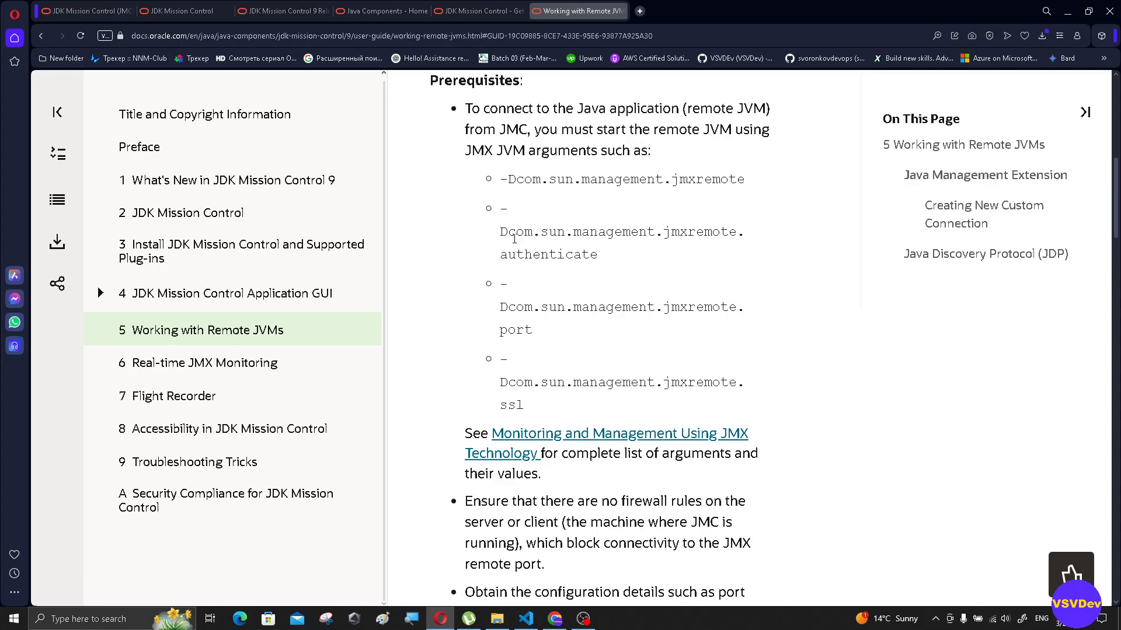
{"action": "scroll", "coordinate": [514, 238], "scroll_direction": "down", "scroll_amount": 6}
{"action": "scroll", "coordinate": [471, 240], "scroll_direction": "up", "scroll_amount": 5}
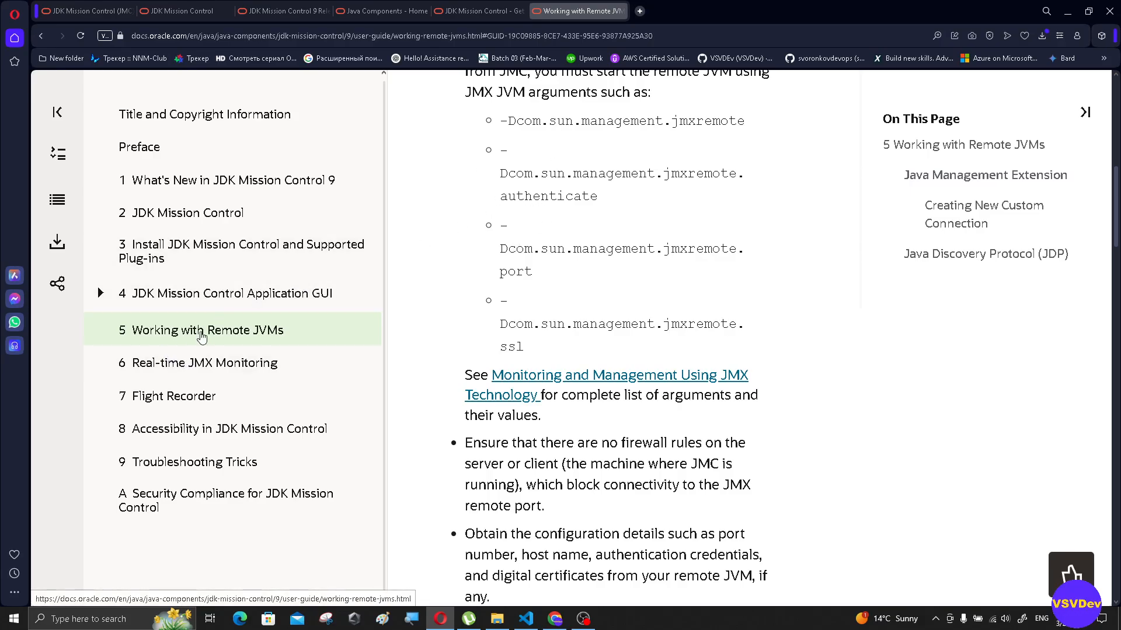
- Read the key store and trust store setup, the custom connection steps with the JMX service URL format, and the Java Discovery Protocol section
{"action": "scroll", "coordinate": [605, 324], "scroll_direction": "down", "scroll_amount": 15}
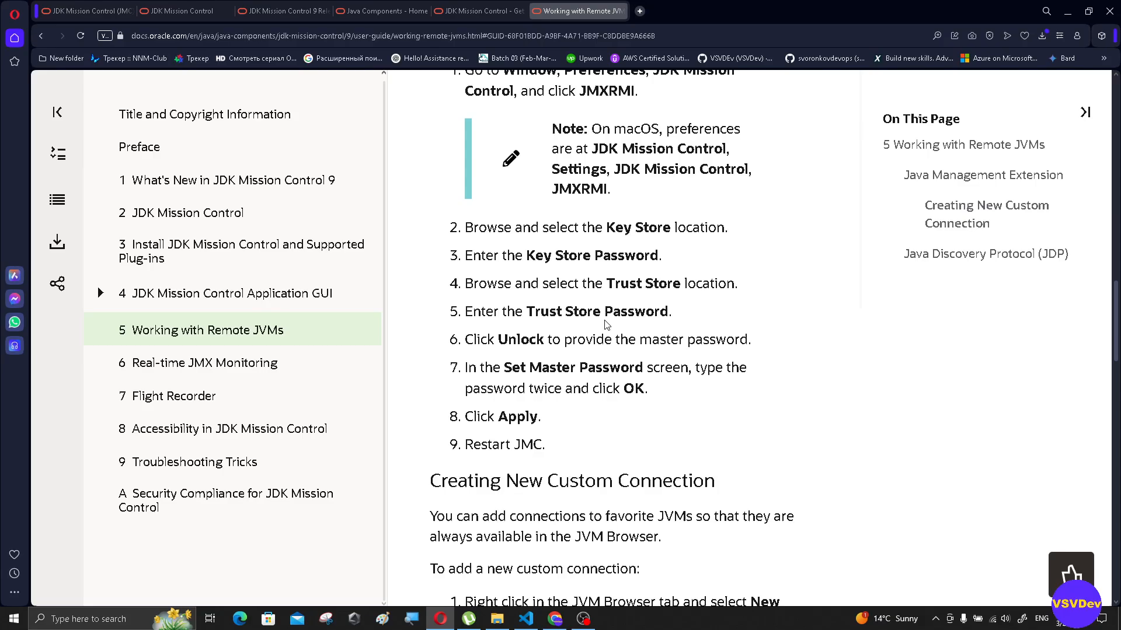
{"action": "scroll", "coordinate": [604, 324], "scroll_direction": "down", "scroll_amount": 7}
{"action": "scroll", "coordinate": [604, 324], "scroll_direction": "up", "scroll_amount": 4}
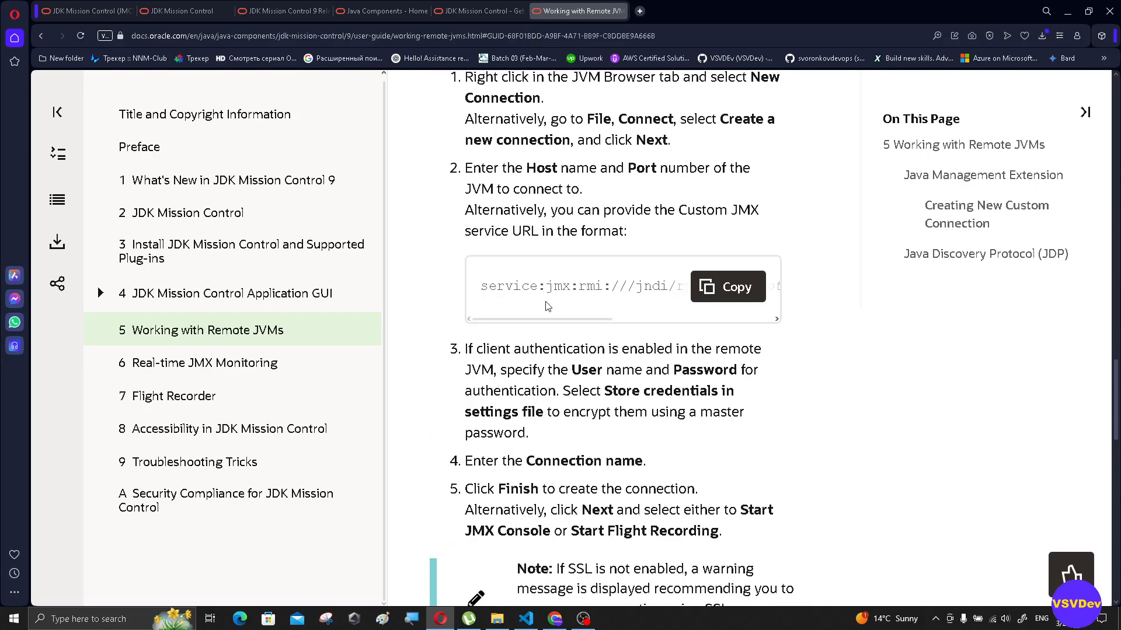
{"action": "left_click_drag", "start_coordinate": [495, 286], "coordinate": [991, 302]}
{"action": "left_click", "coordinate": [991, 303]}
{"action": "scroll", "coordinate": [888, 310], "scroll_direction": "down", "scroll_amount": 12}
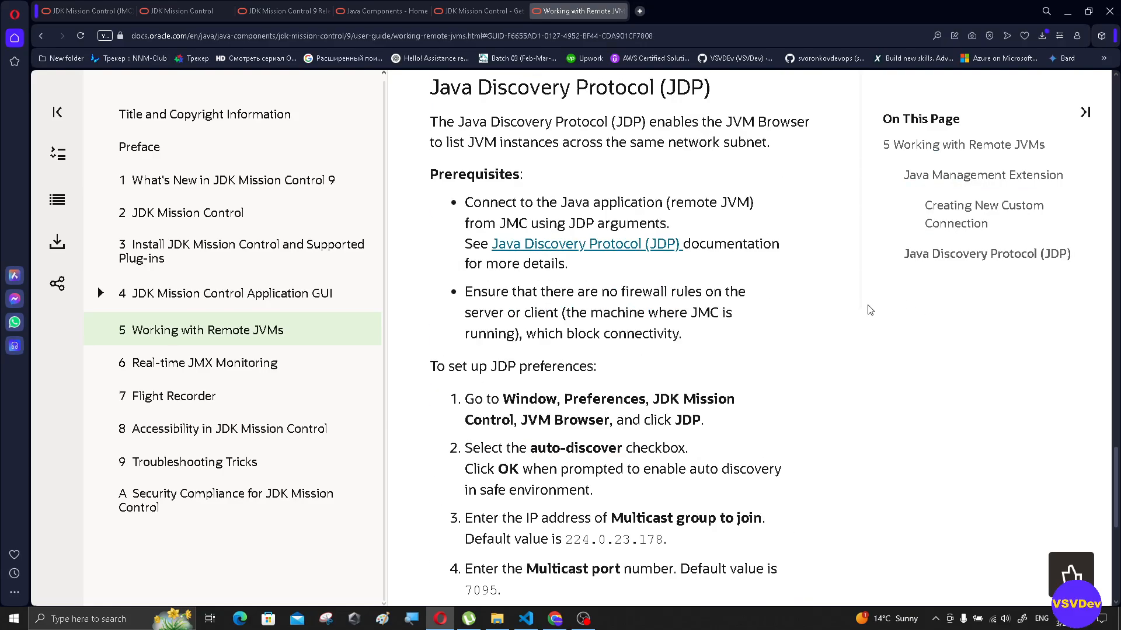
{"action": "scroll", "coordinate": [869, 310], "scroll_direction": "down", "scroll_amount": 5}
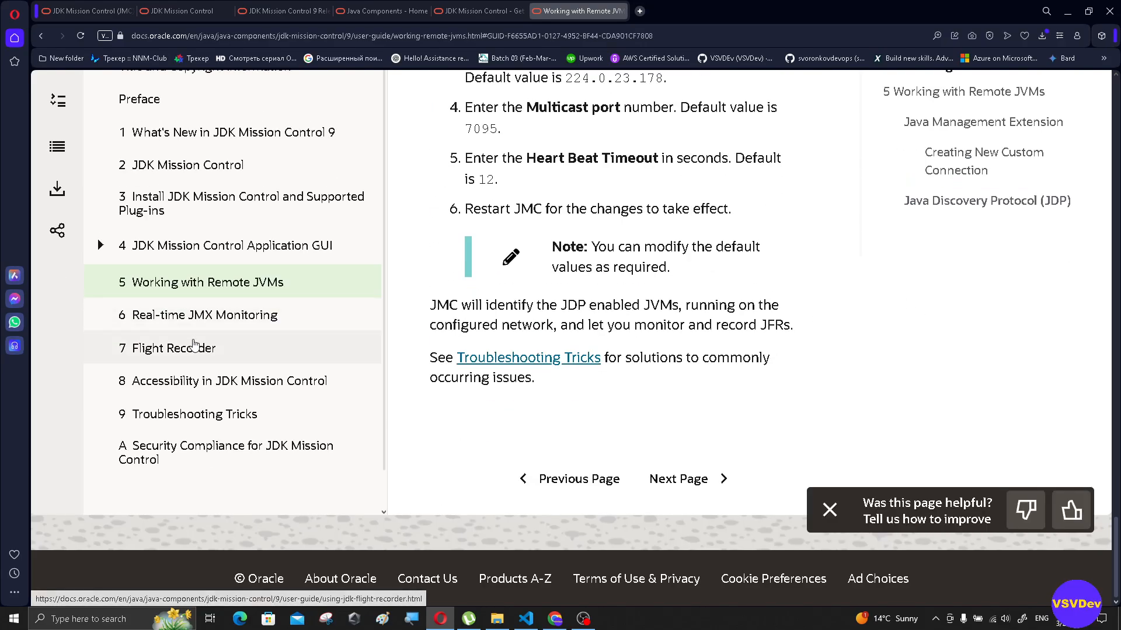
- Open the Flight Recorder chapter and read about recording types, starting a recording, the Thread Dump setting and analyzing a recording in JMC
{"action": "left_click", "coordinate": [152, 349]}
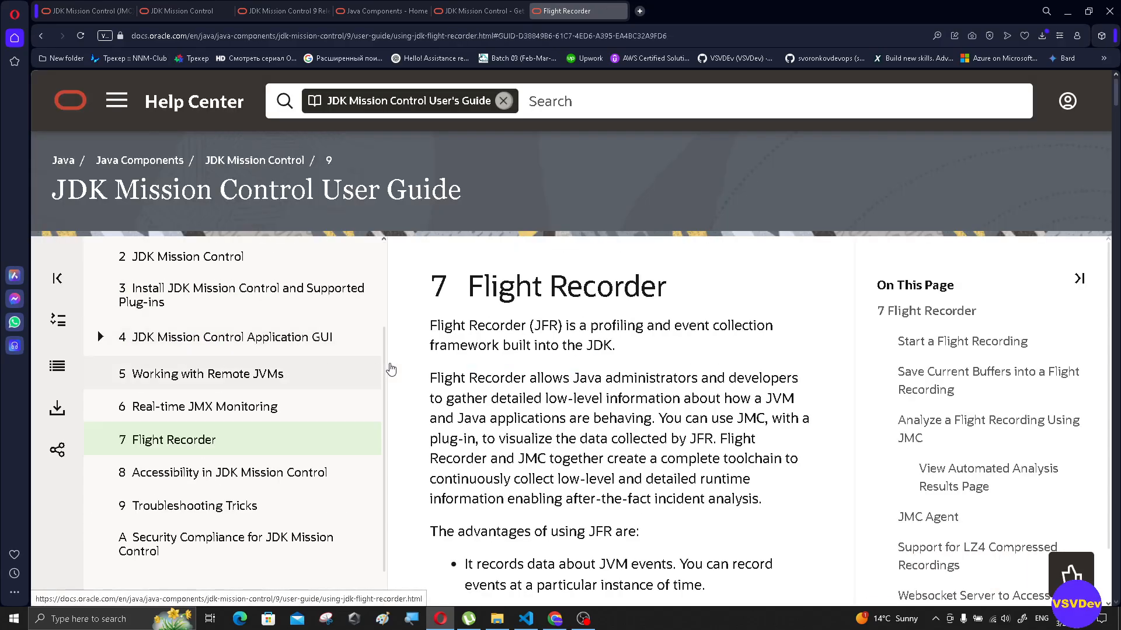
{"action": "scroll", "coordinate": [489, 363], "scroll_direction": "down", "scroll_amount": 10}
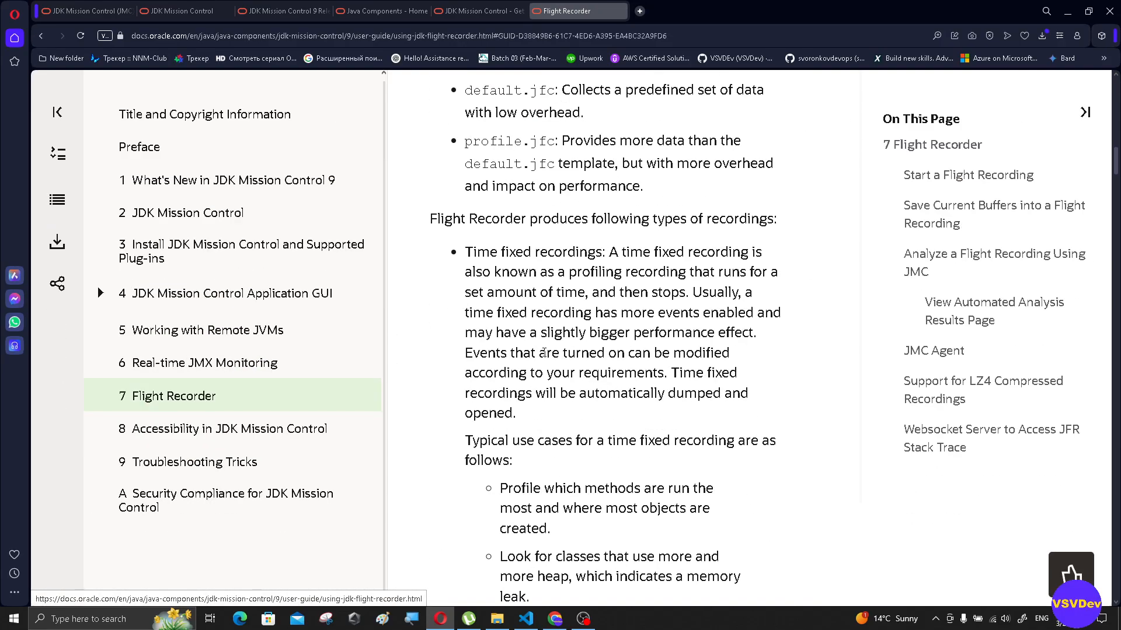
{"action": "scroll", "coordinate": [544, 353], "scroll_direction": "down", "scroll_amount": 10}
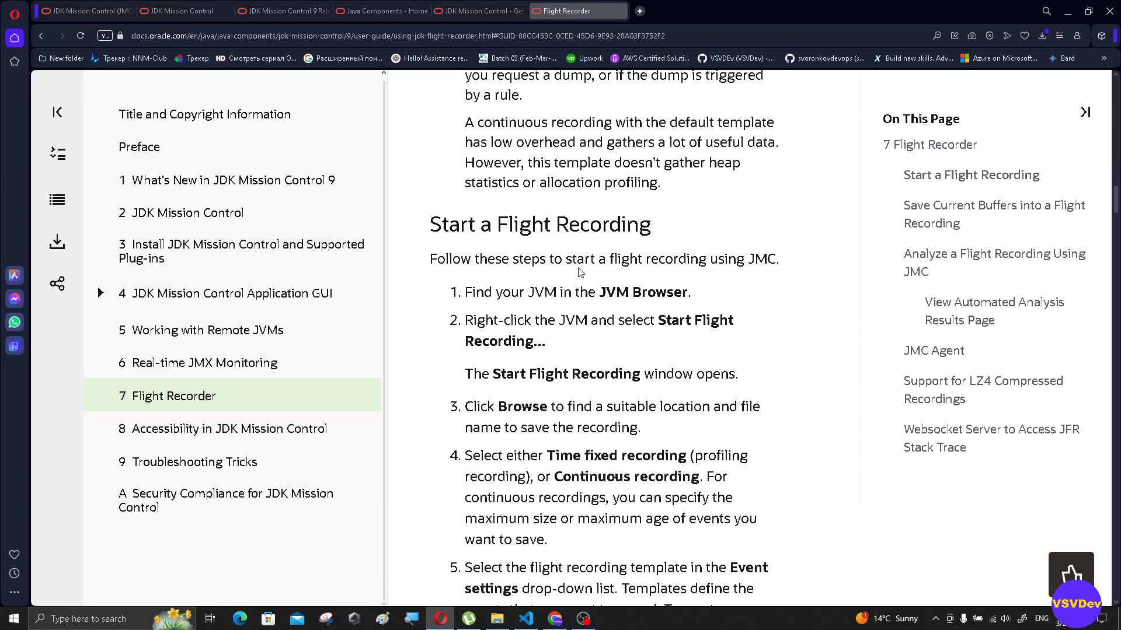
{"action": "scroll", "coordinate": [585, 258], "scroll_direction": "down", "scroll_amount": 15}
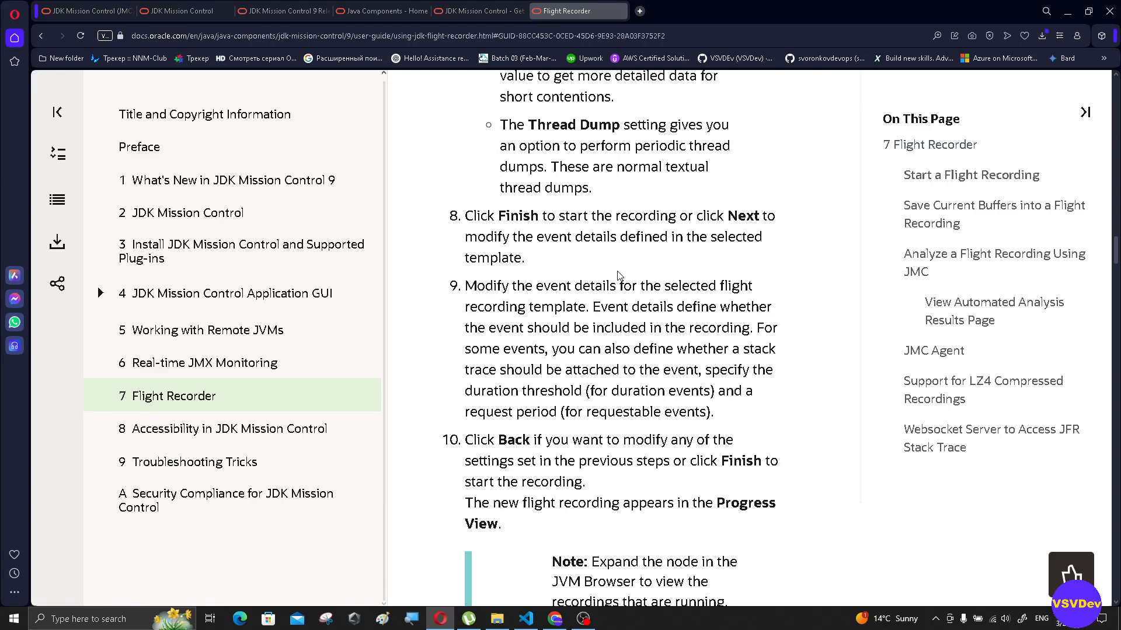
{"action": "scroll", "coordinate": [607, 265], "scroll_direction": "up", "scroll_amount": 6}
{"action": "scroll", "coordinate": [735, 171], "scroll_direction": "up", "scroll_amount": 4}
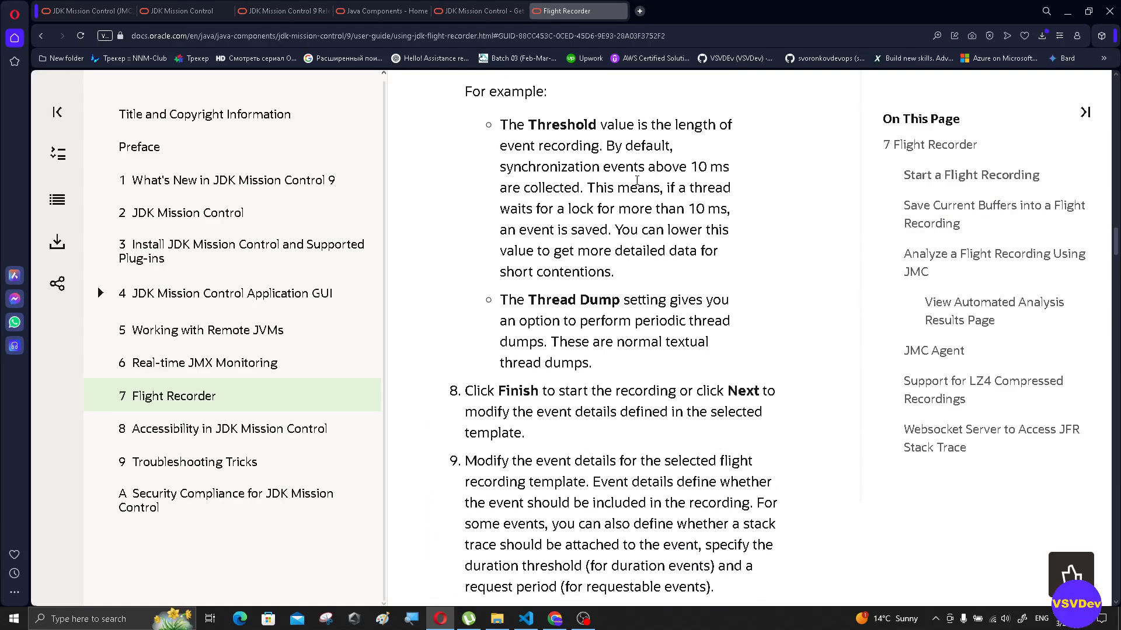
{"action": "left_click_drag", "start_coordinate": [527, 300], "coordinate": [620, 301]}
{"action": "scroll", "coordinate": [607, 350], "scroll_direction": "down", "scroll_amount": 20}
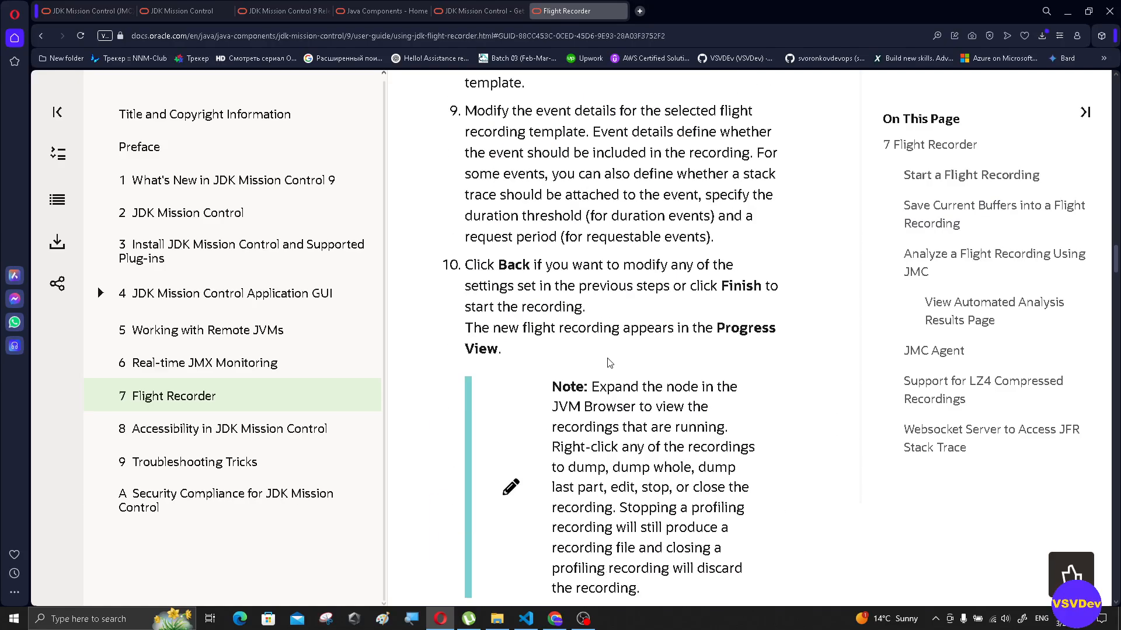
{"action": "scroll", "coordinate": [607, 356], "scroll_direction": "down", "scroll_amount": 15}
{"action": "scroll", "coordinate": [600, 359], "scroll_direction": "up", "scroll_amount": 15}
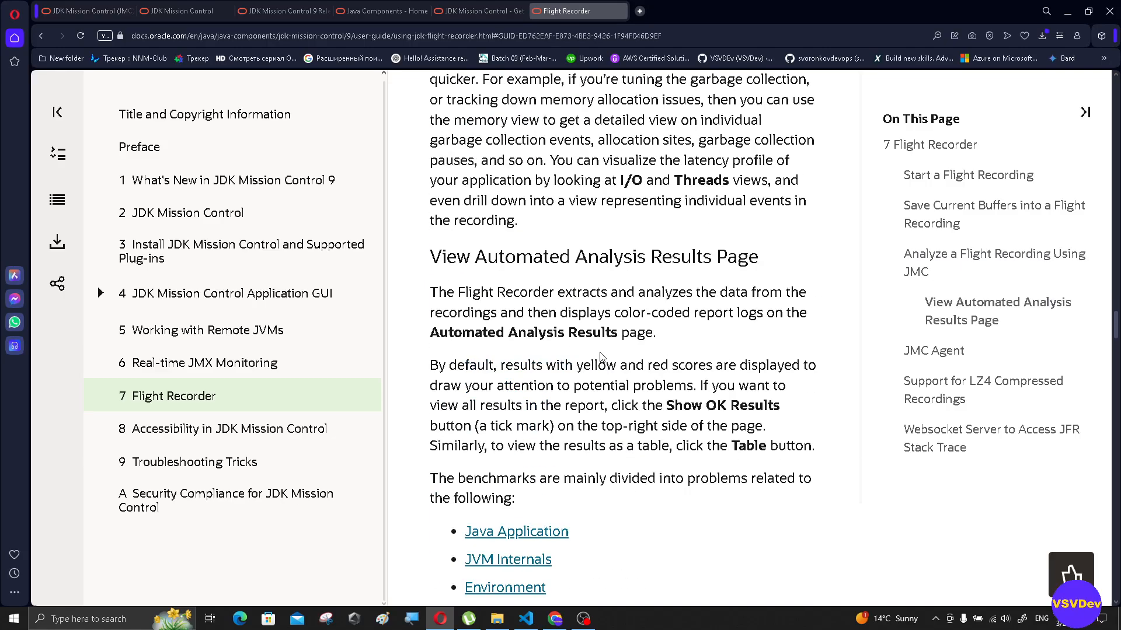
- Open the downloaded jmc-9.0.0_windows-x64.zip from the Downloads folder in WinRAR and inspect its JDK Mission Control folder, dismissing the licence reminder
{"action": "left_click", "coordinate": [1042, 36]}
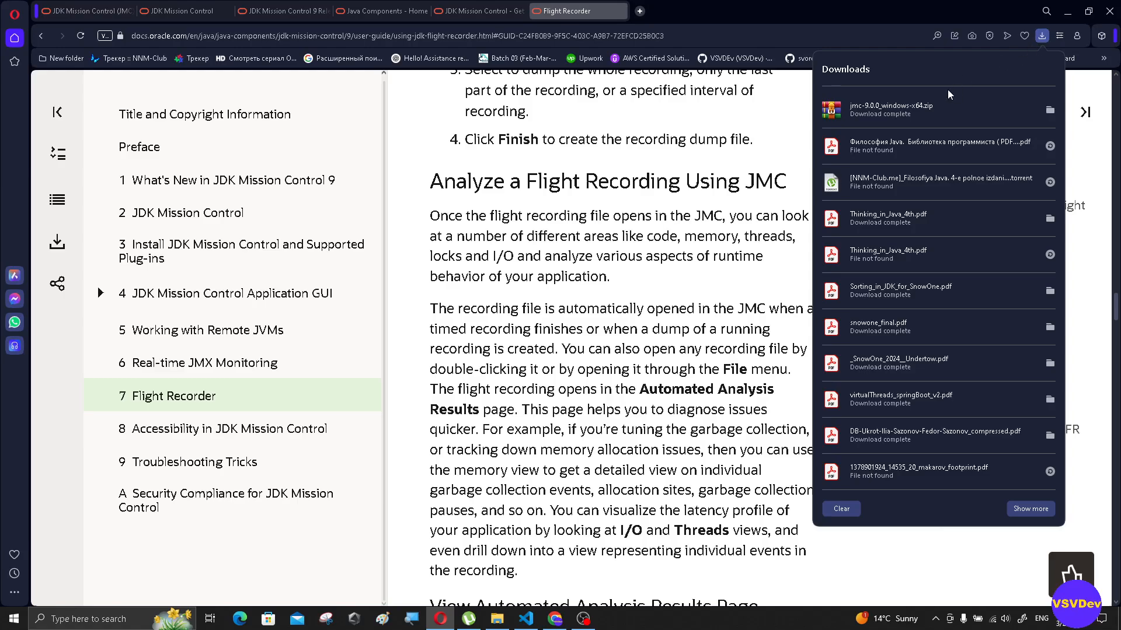
{"action": "left_click", "coordinate": [1053, 117]}
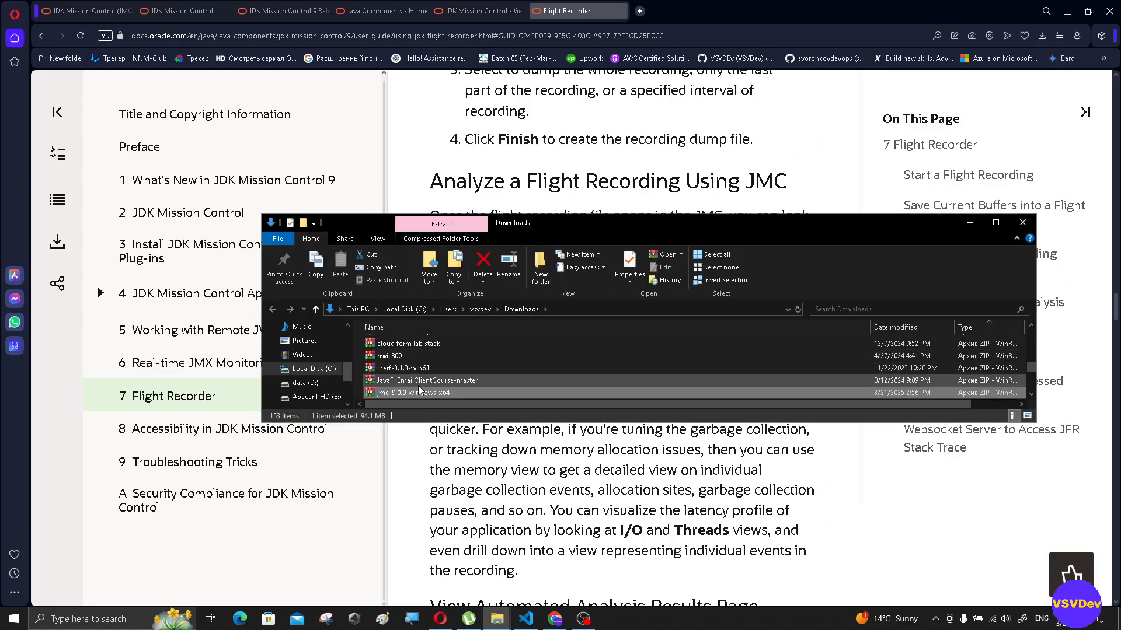
{"action": "double_click", "coordinate": [421, 393]}
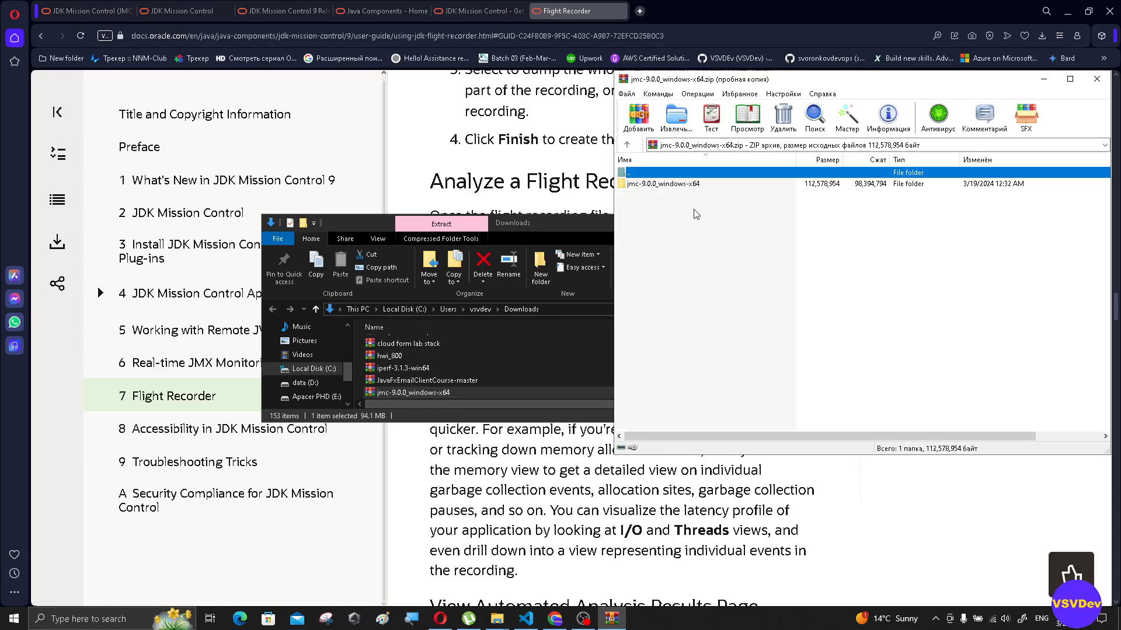
{"action": "double_click", "coordinate": [665, 184]}
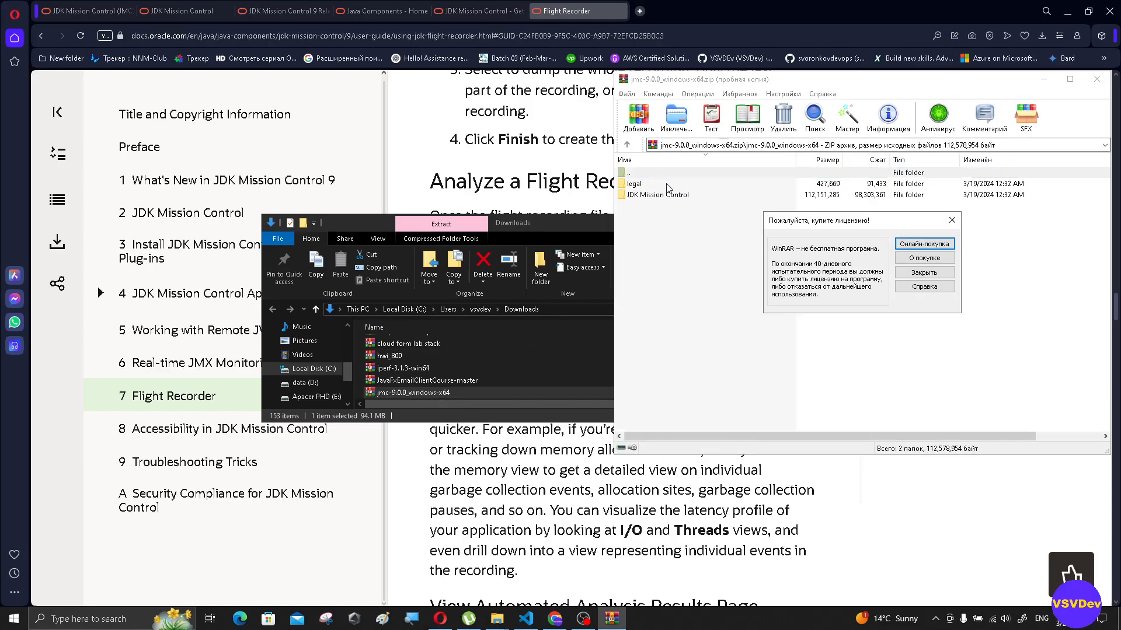
{"action": "left_click", "coordinate": [951, 220]}
{"action": "left_click", "coordinate": [658, 195]}
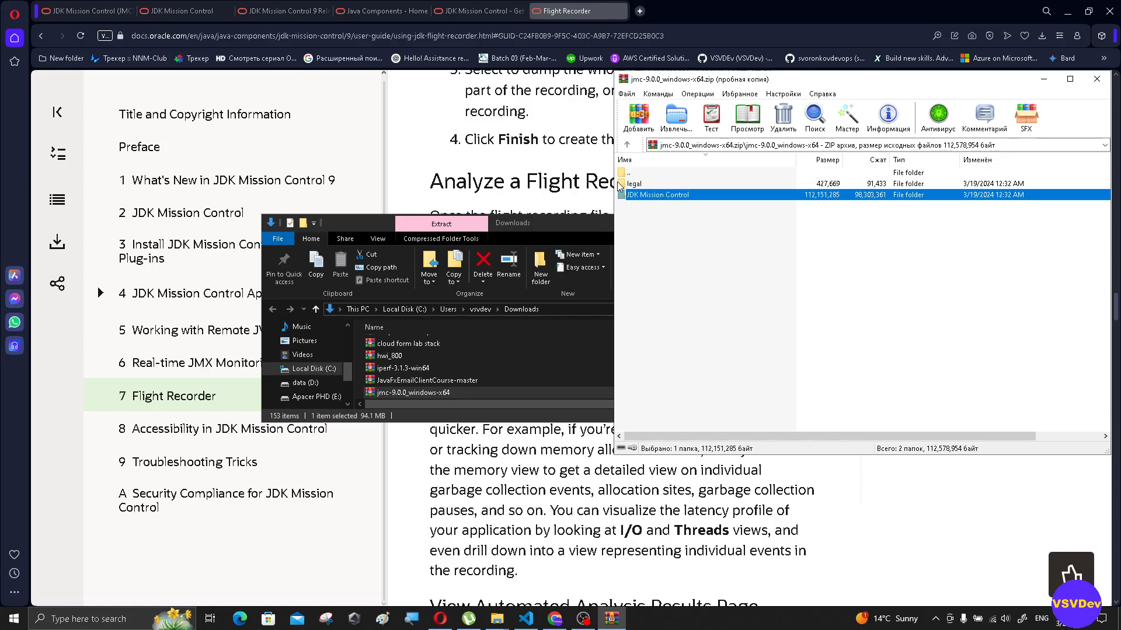
{"action": "double_click", "coordinate": [658, 195]}
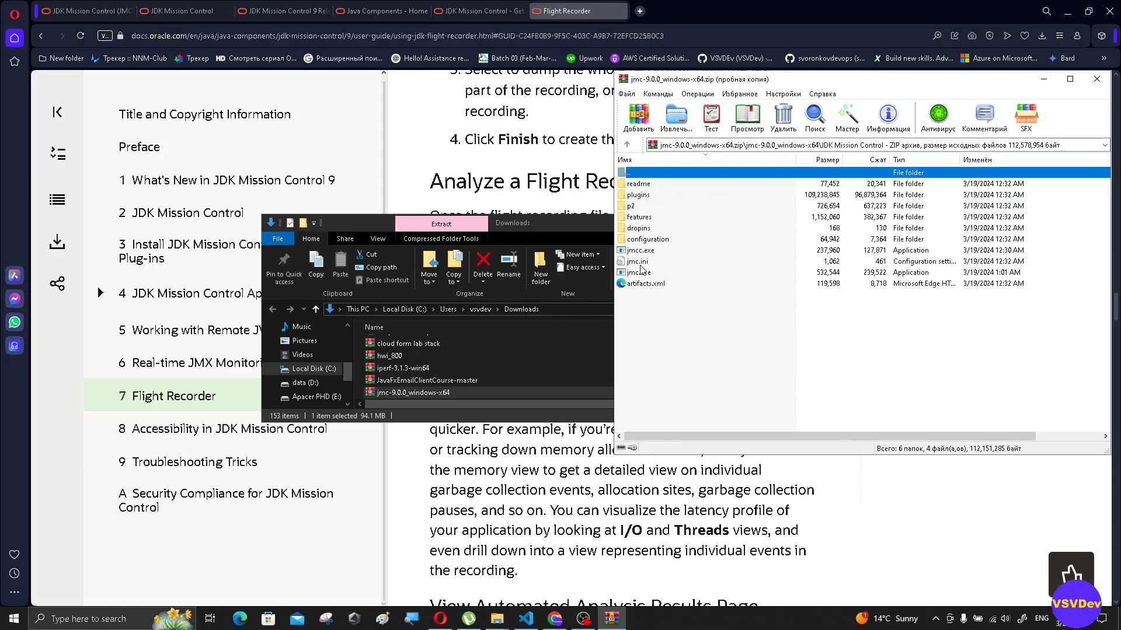
- Extract the whole jmc-9.0.0_windows-x64 folder from the archive to the root of Local Disk (C:)
{"action": "double_click", "coordinate": [631, 175]}
{"action": "right_click", "coordinate": [646, 184]}
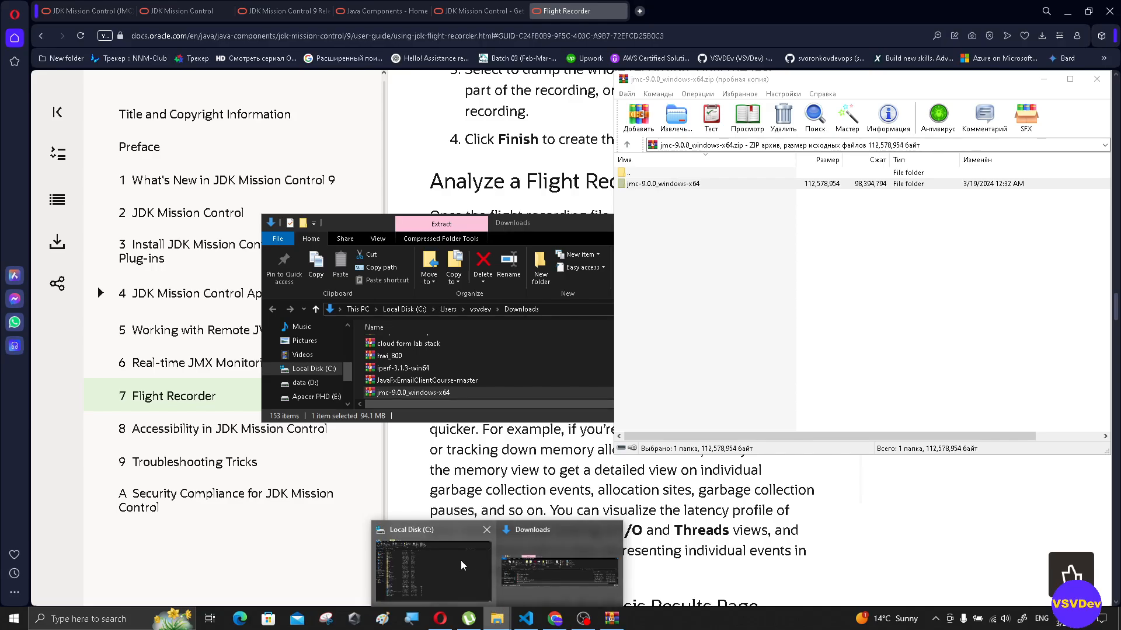
{"action": "left_click", "coordinate": [433, 564]}
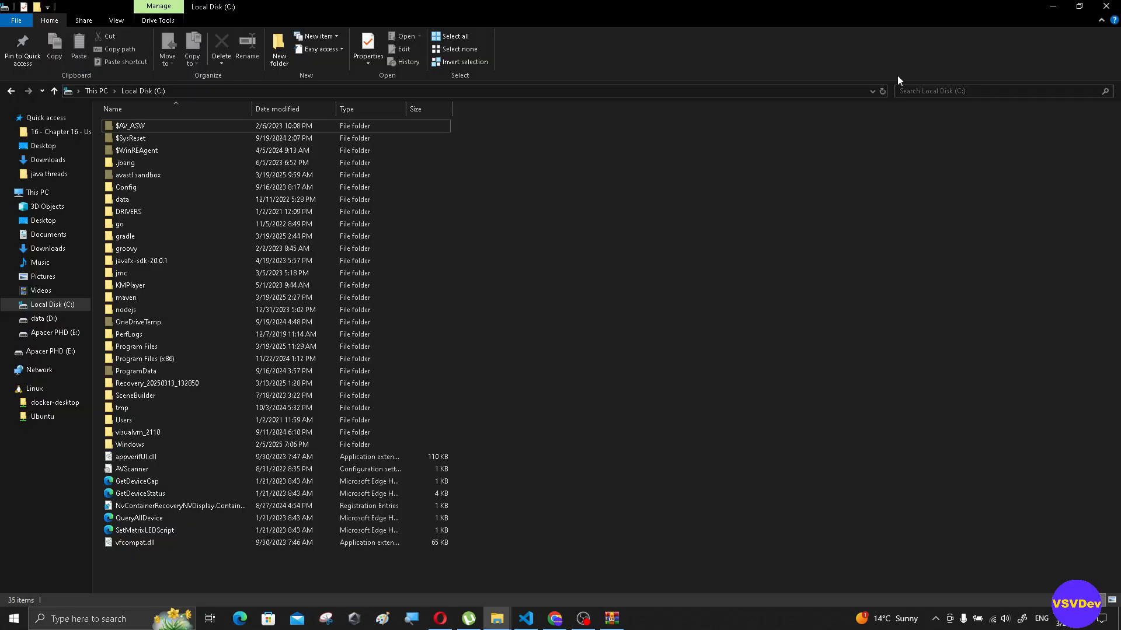
{"action": "left_click", "coordinate": [612, 618]}
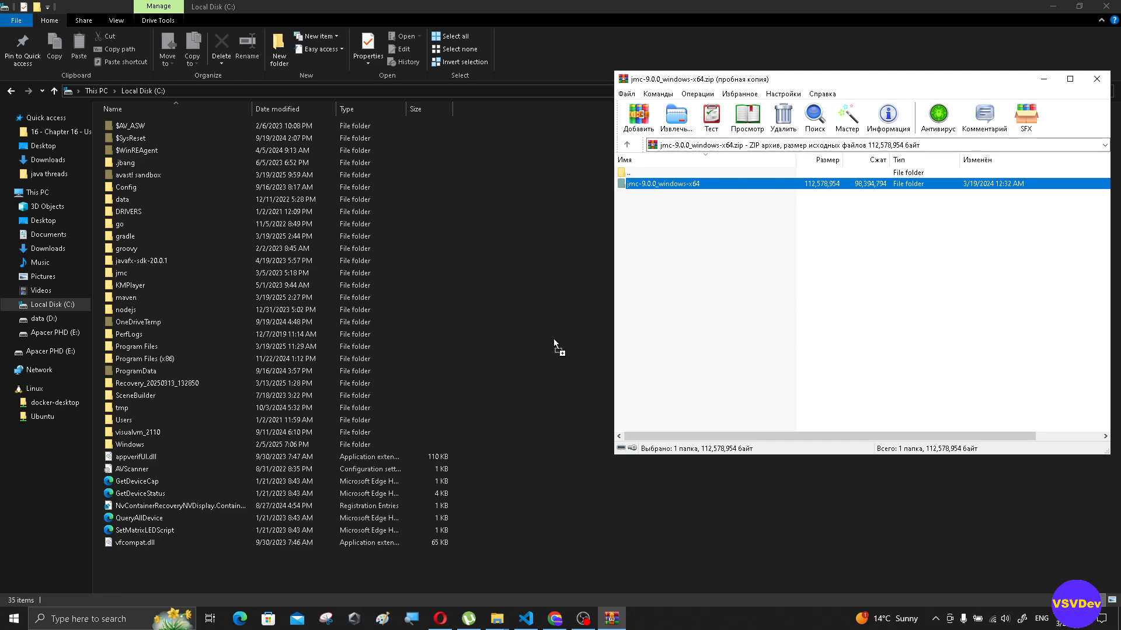
{"action": "left_click_drag", "start_coordinate": [553, 338], "coordinate": [550, 335]}
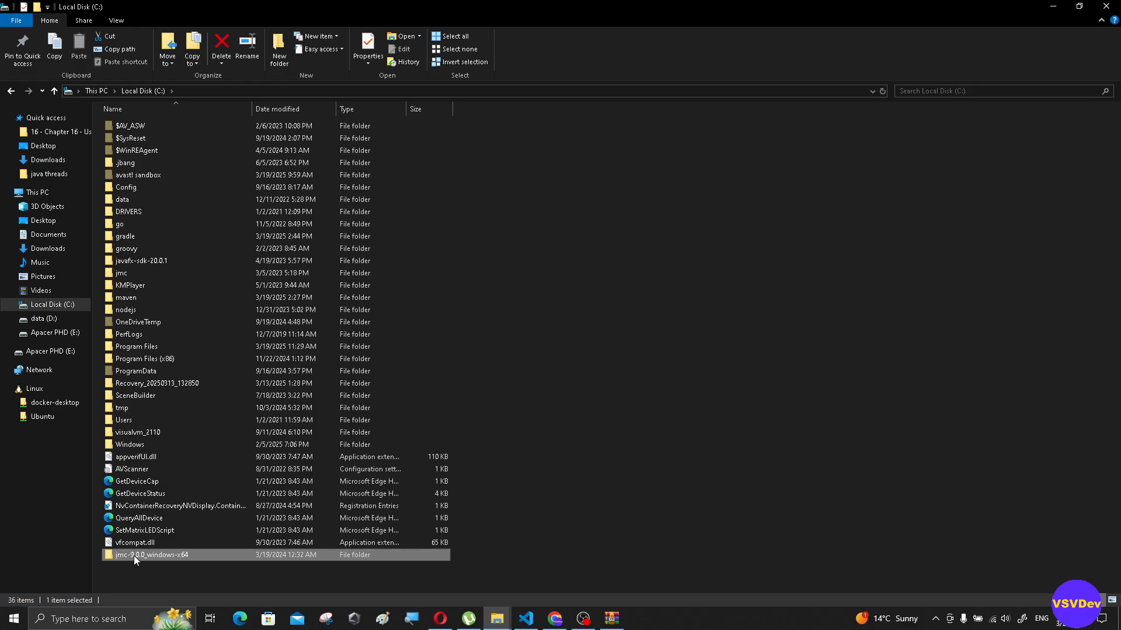
- Create a desktop shortcut to the jmc application in the extracted folder's JDK Mission Control subfolder
{"action": "double_click", "coordinate": [131, 555]}
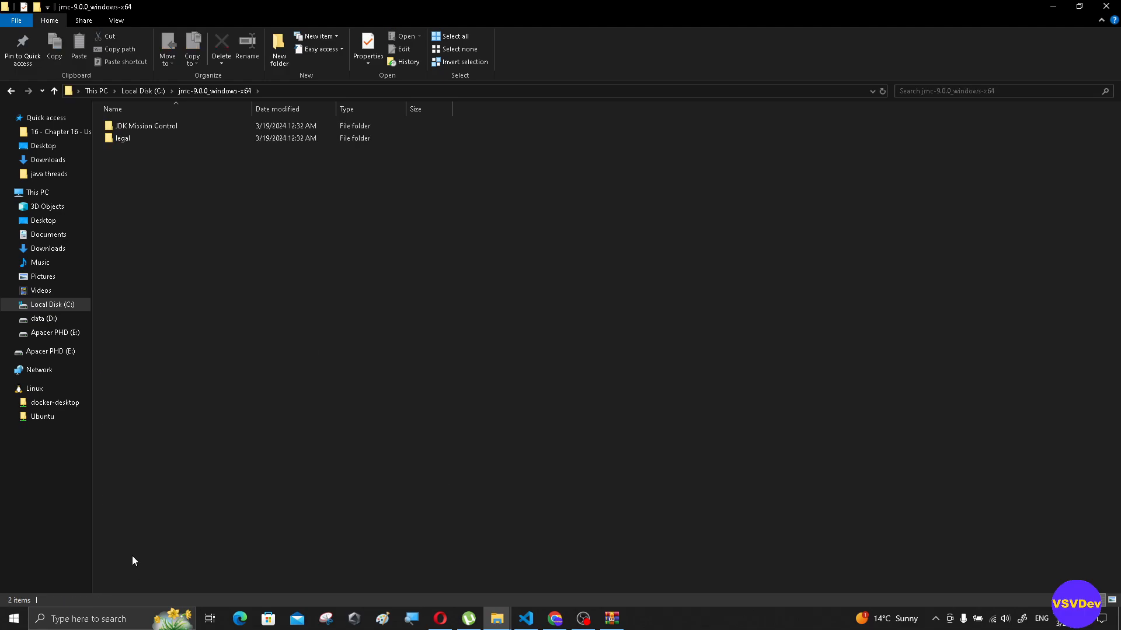
{"action": "double_click", "coordinate": [137, 131]}
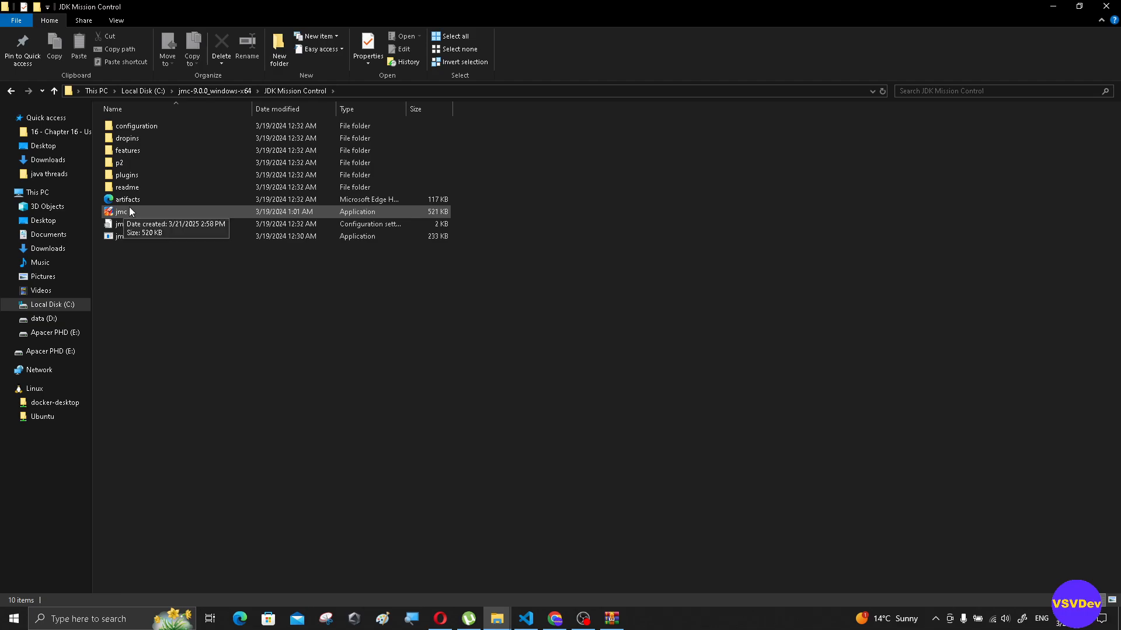
{"action": "right_click", "coordinate": [128, 208]}
{"action": "left_click", "coordinate": [121, 216]}
{"action": "right_click", "coordinate": [121, 216]}
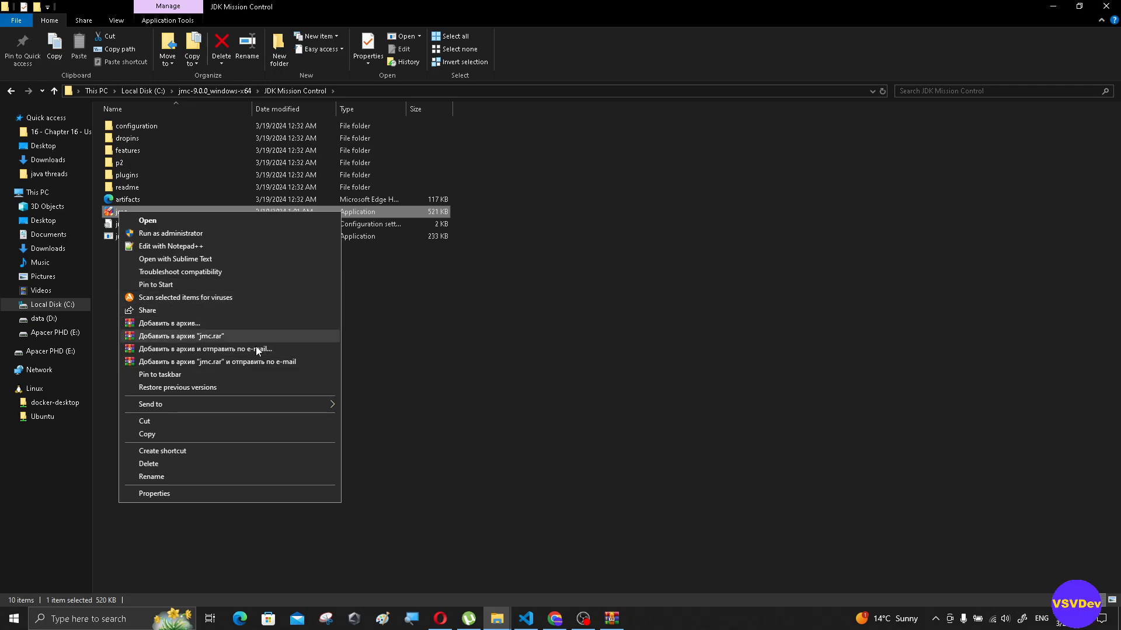
{"action": "mouse_move", "coordinate": [335, 405]}
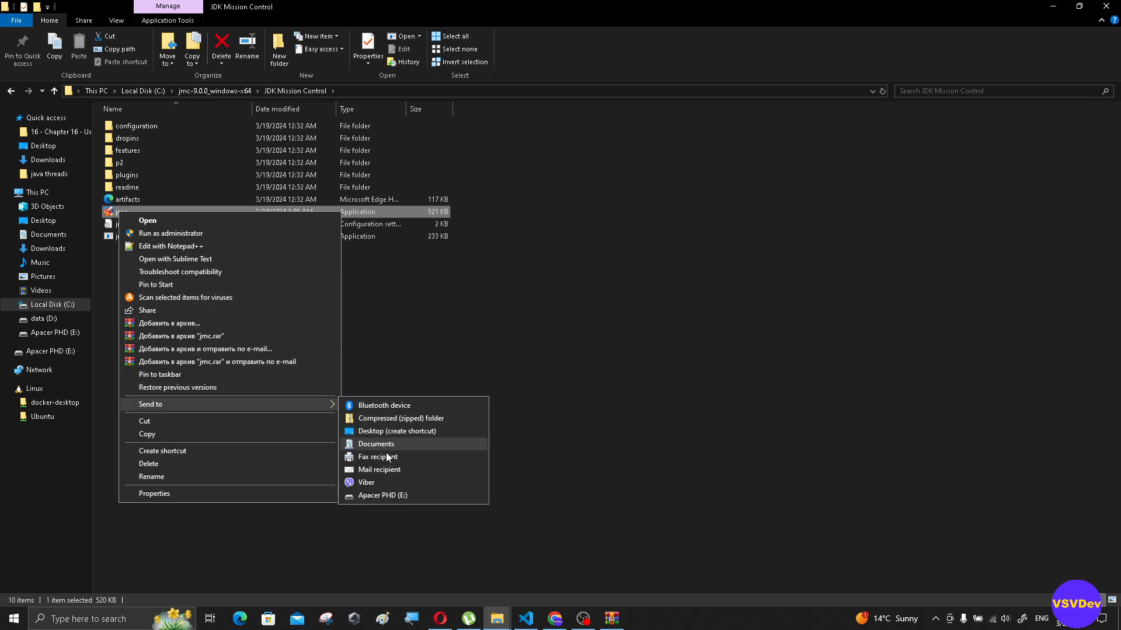
{"action": "left_click", "coordinate": [417, 432]}
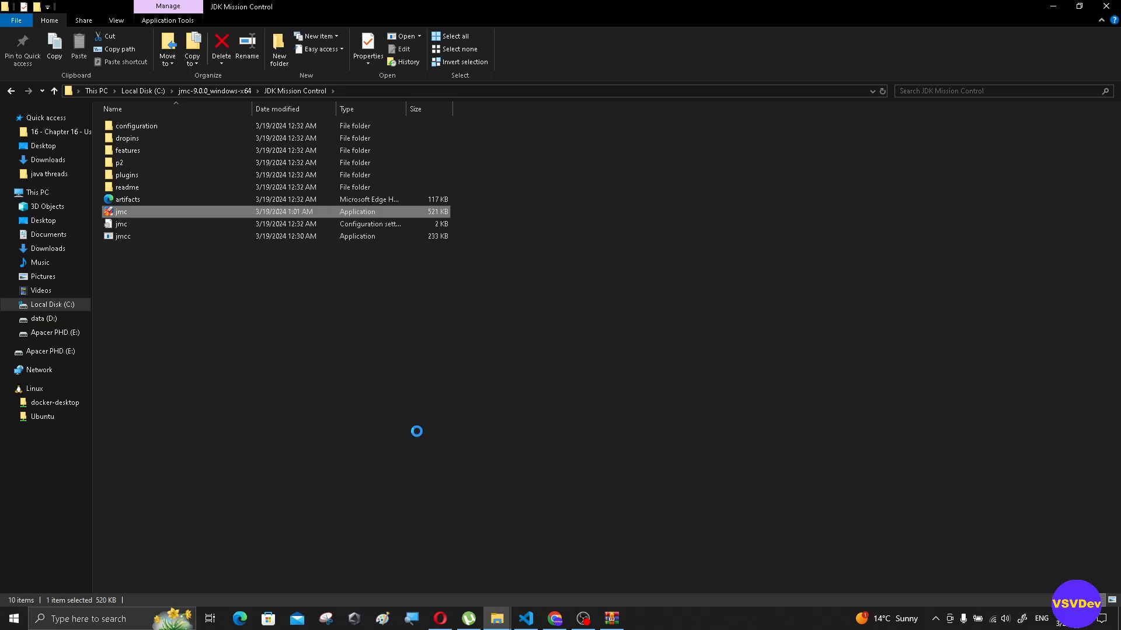
- Launch JDK Mission Control from the extracted jmc application and reposition its window on the desktop
{"action": "double_click", "coordinate": [122, 214]}
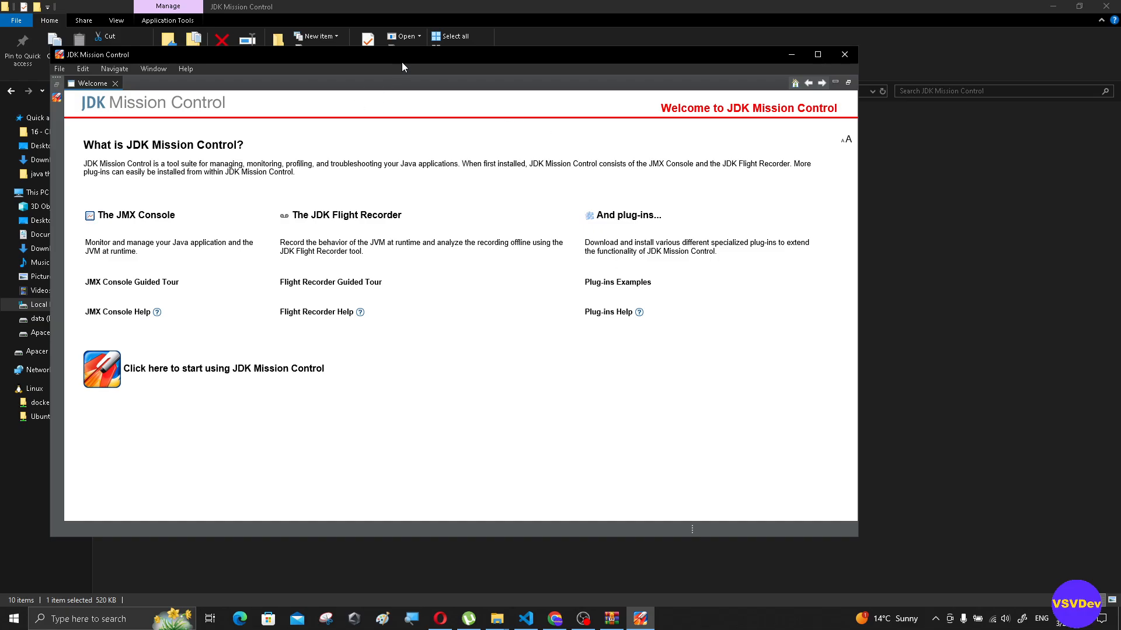
{"action": "left_click_drag", "start_coordinate": [402, 62], "coordinate": [496, 59]}
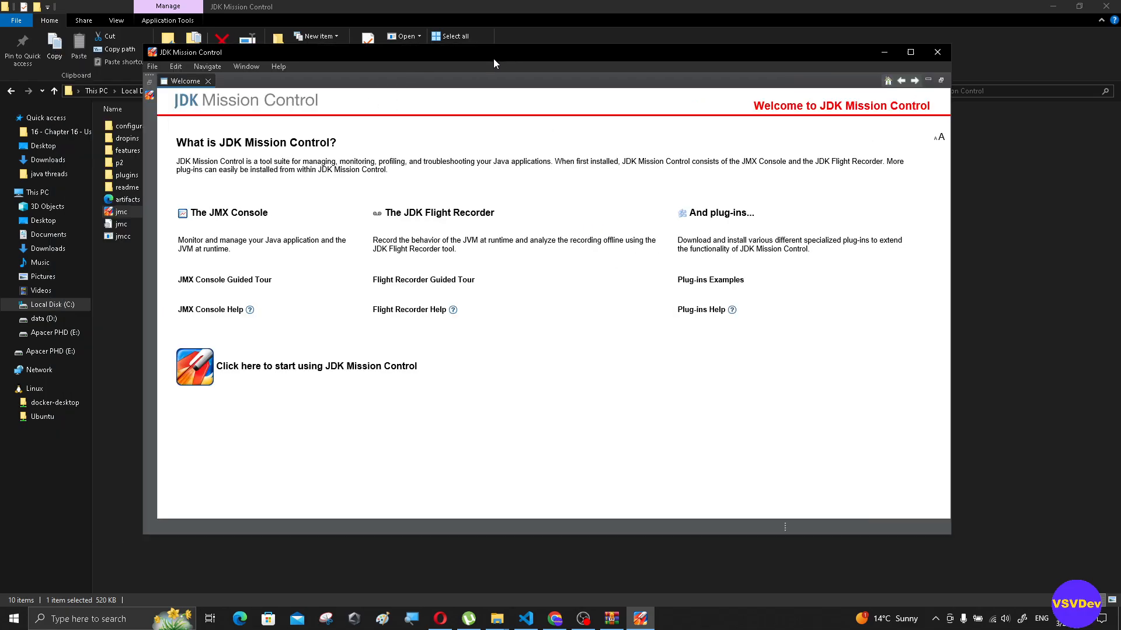
- Maximize the JDK Mission Control window and review the JMX Console Guided Tour's topics on overview, MBeans and triggers, and runtime information
{"action": "left_click", "coordinate": [910, 53]}
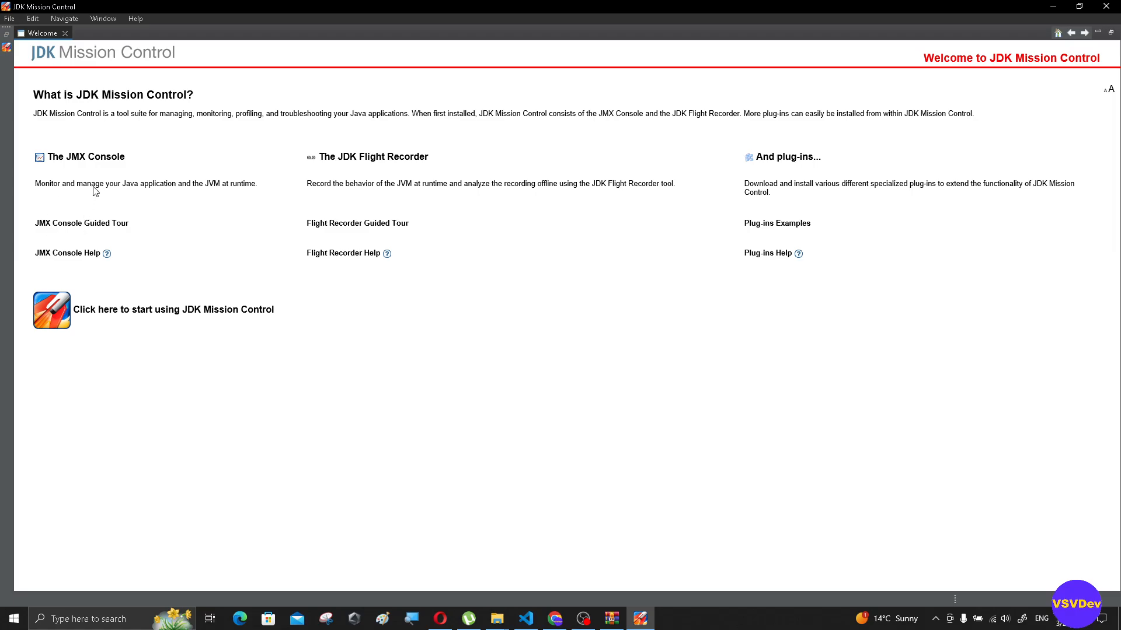
{"action": "left_click", "coordinate": [84, 158]}
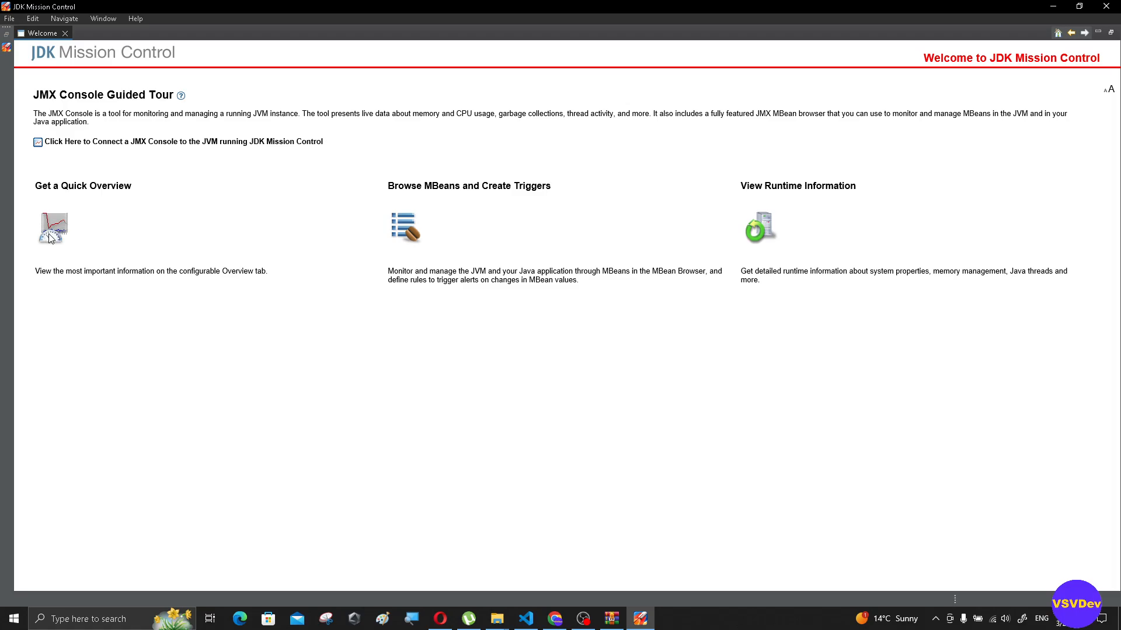
{"action": "left_click_drag", "start_coordinate": [58, 187], "coordinate": [157, 187]}
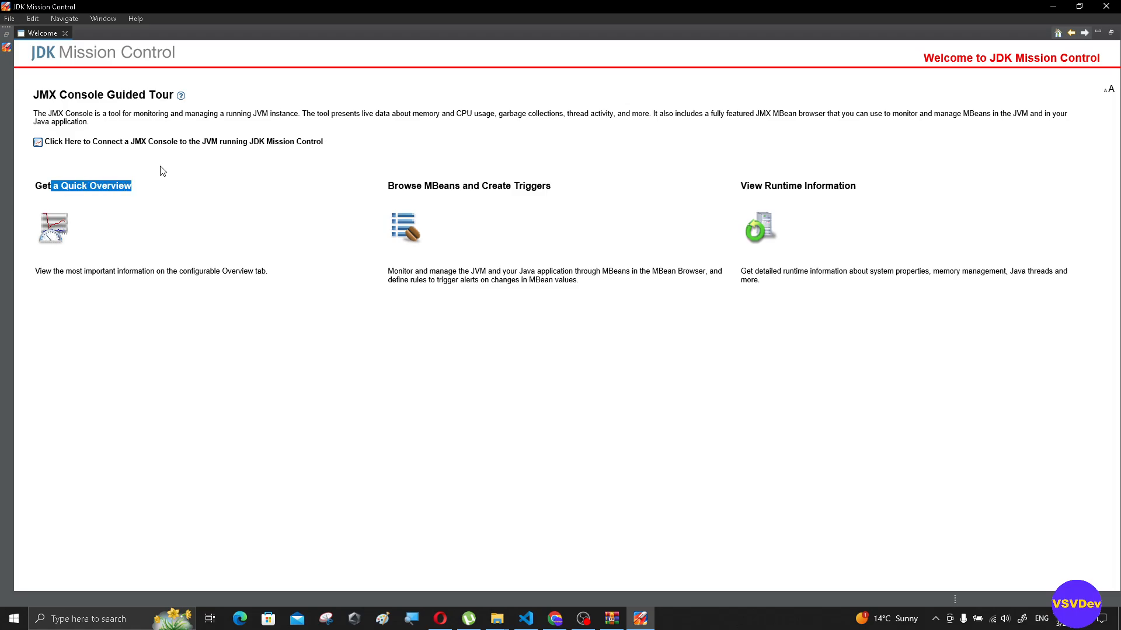
{"action": "left_click_drag", "start_coordinate": [59, 96], "coordinate": [227, 101]}
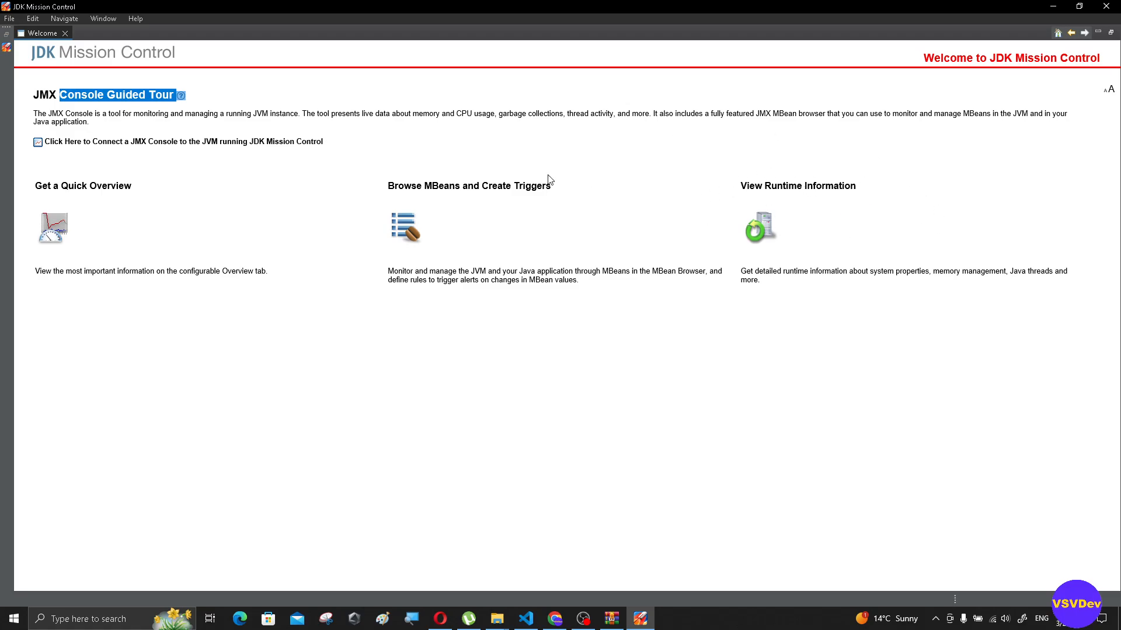
{"action": "left_click_drag", "start_coordinate": [742, 183], "coordinate": [870, 182]}
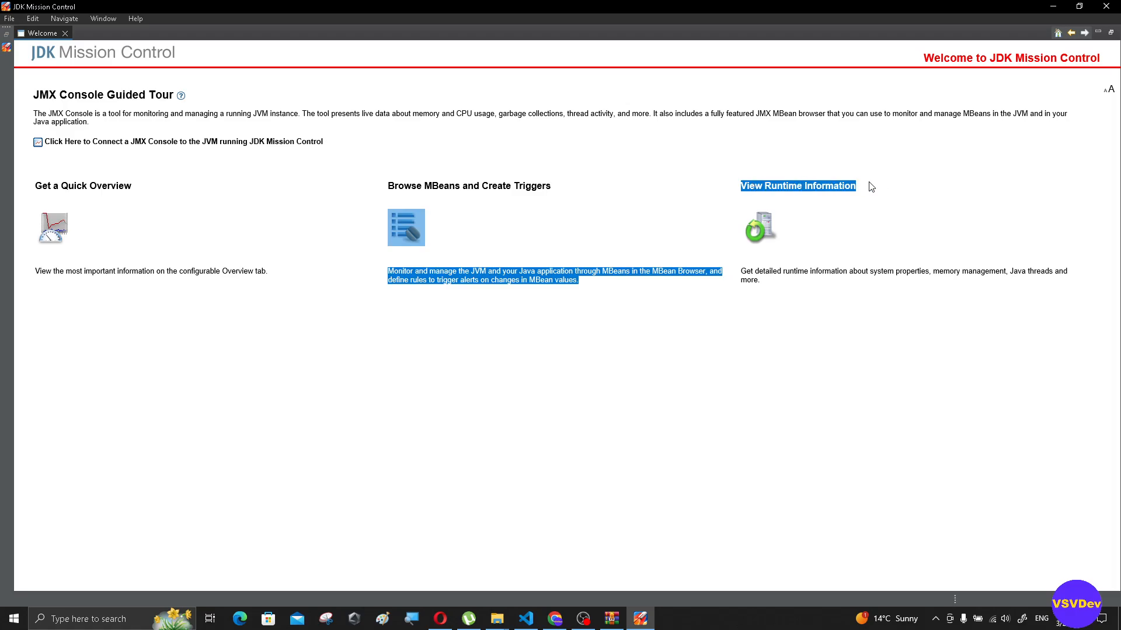
{"action": "left_click_drag", "start_coordinate": [387, 185], "coordinate": [584, 187]}
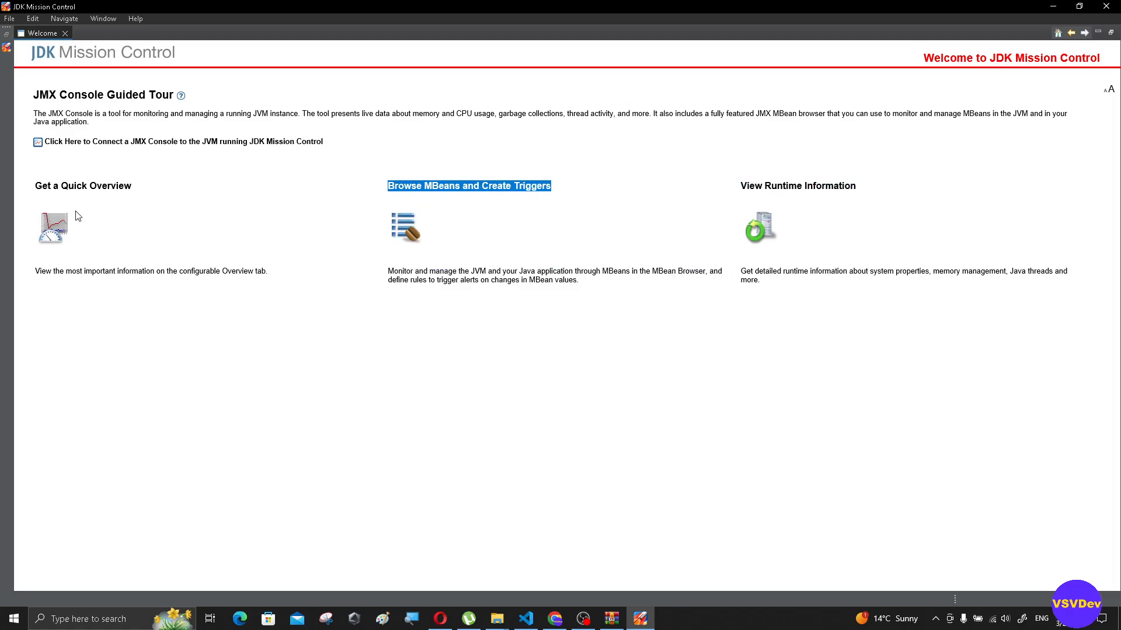
{"action": "left_click_drag", "start_coordinate": [136, 193], "coordinate": [26, 178]}
{"action": "left_click", "coordinate": [276, 237]}
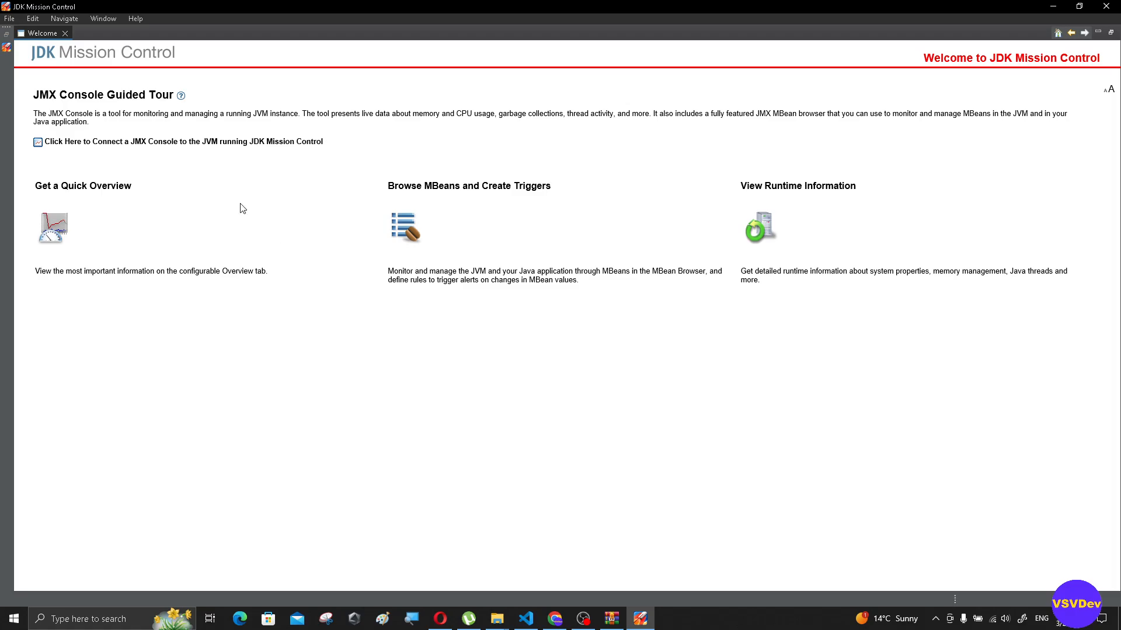
- Connect a JMX Console to the JVM running JDK Mission Control and examine the Overview dashboard gauges and memory chart series
{"action": "left_click", "coordinate": [64, 141]}
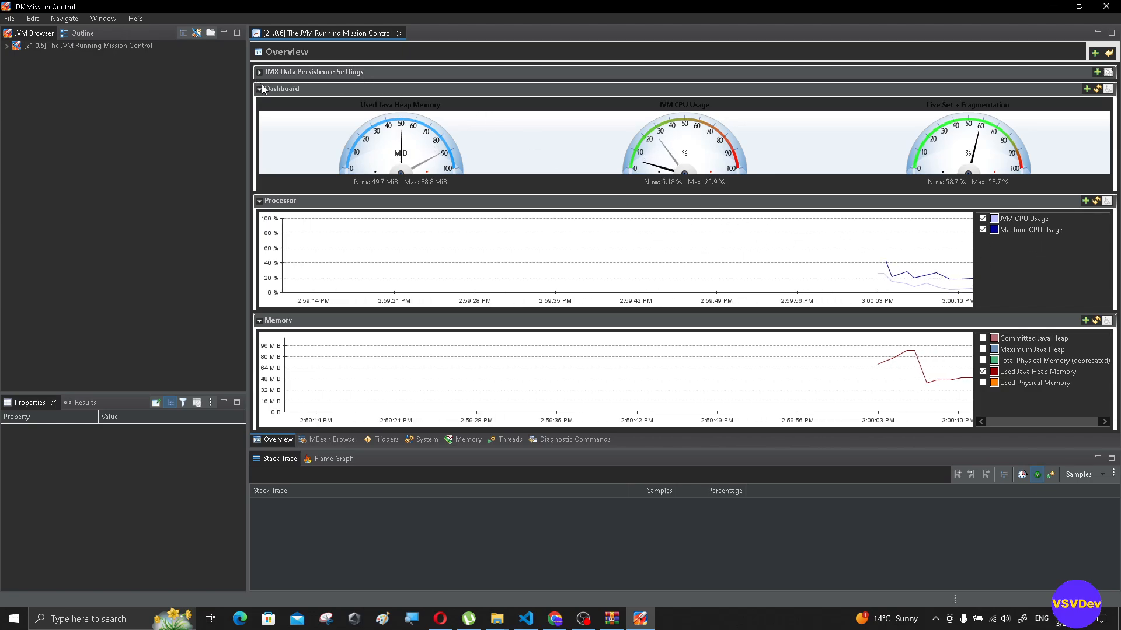
{"action": "mouse_move", "coordinate": [411, 181]}
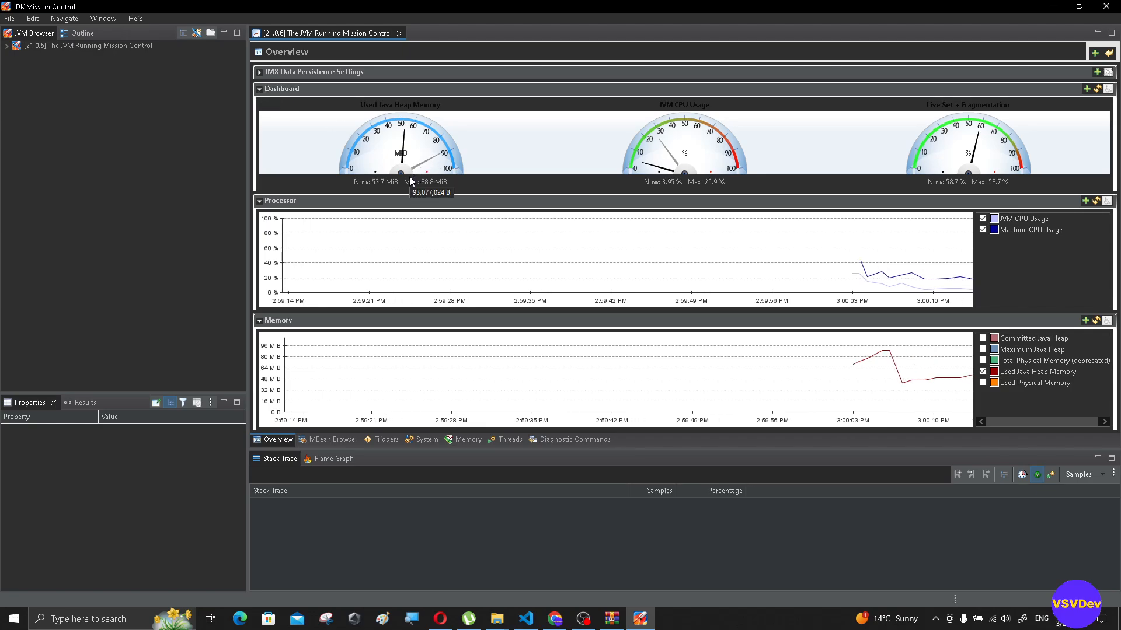
{"action": "mouse_move", "coordinate": [696, 157]}
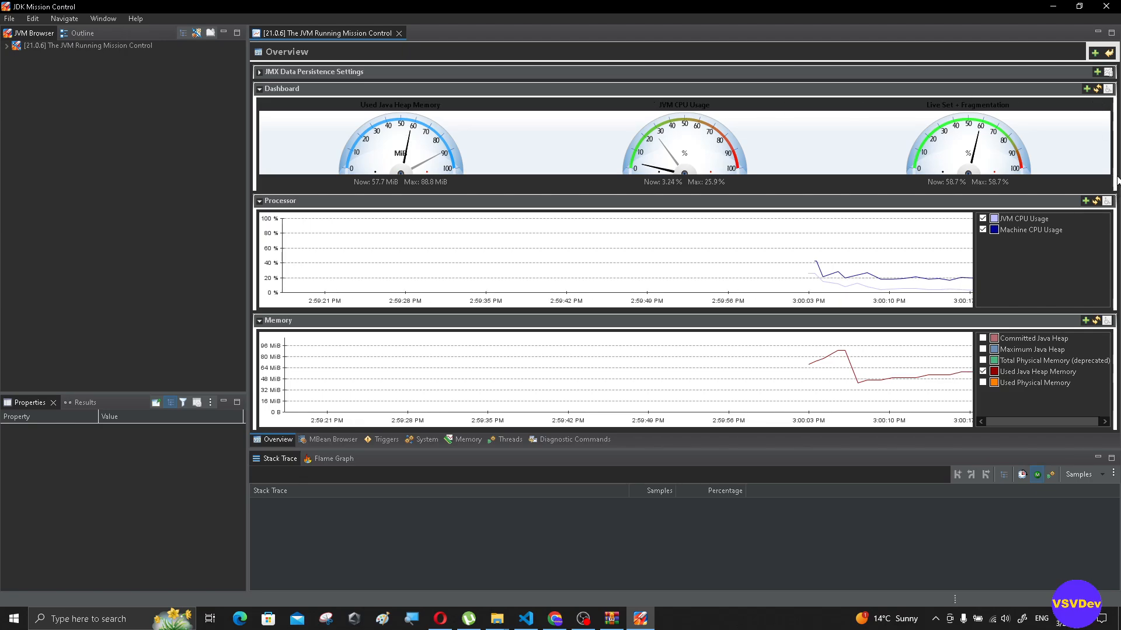
{"action": "mouse_move", "coordinate": [369, 111]}
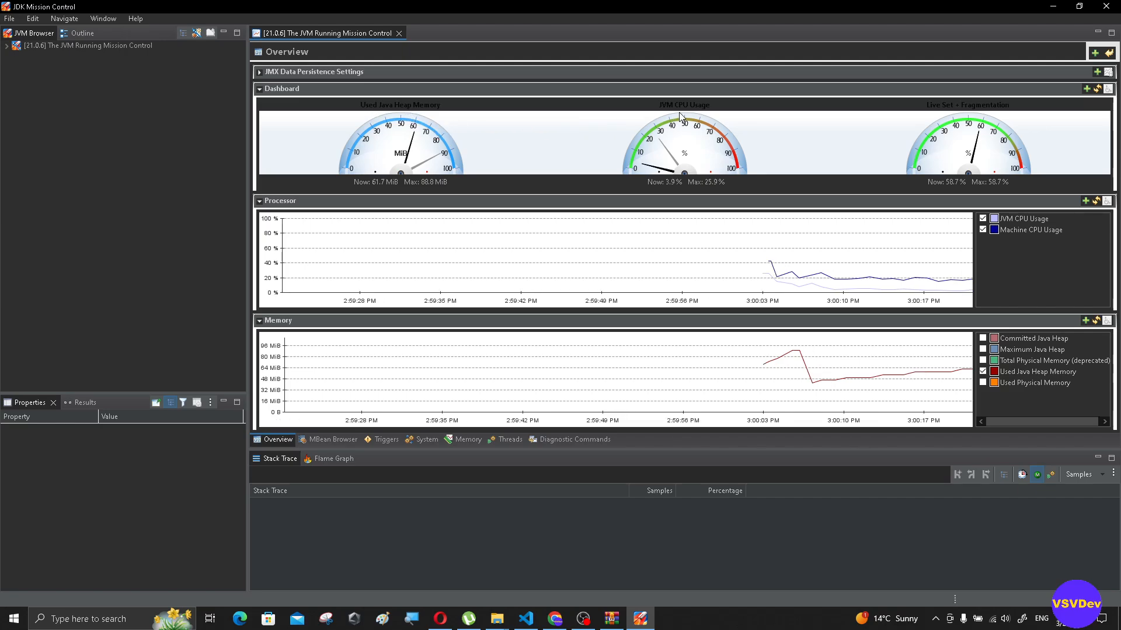
{"action": "mouse_move", "coordinate": [701, 111]}
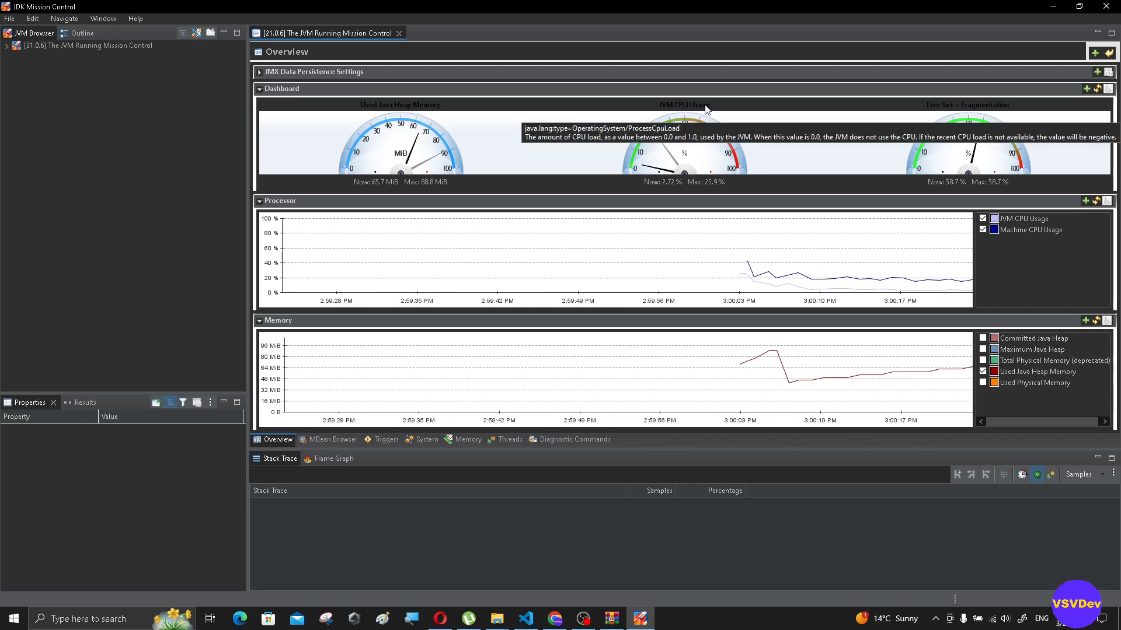
{"action": "mouse_move", "coordinate": [971, 110]}
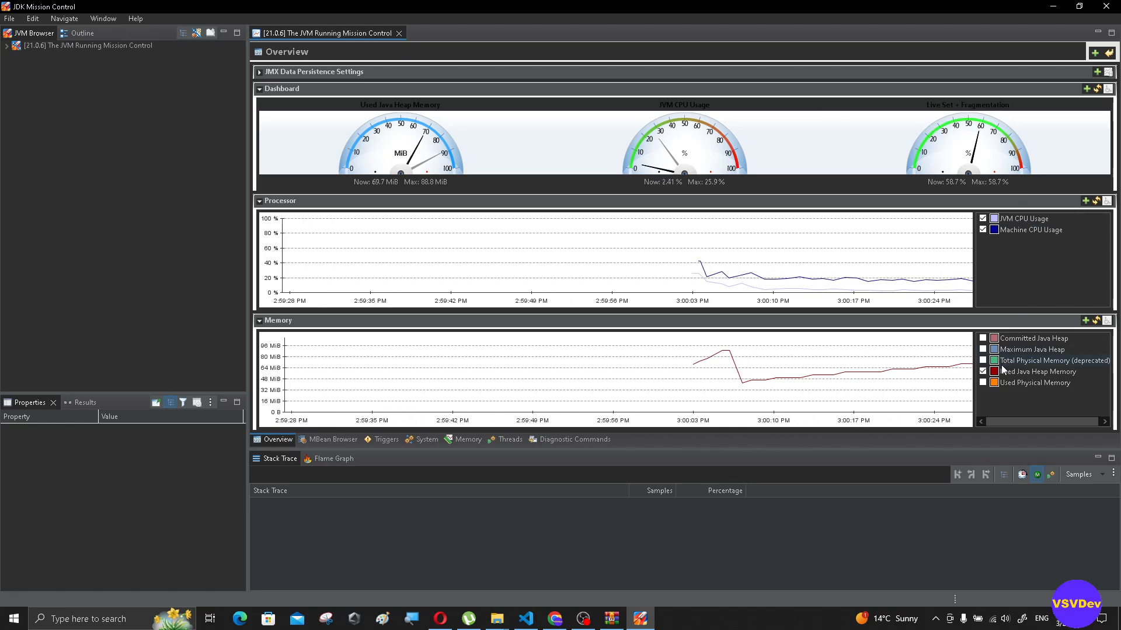
{"action": "left_click", "coordinate": [984, 361]}
{"action": "left_click", "coordinate": [983, 361]}
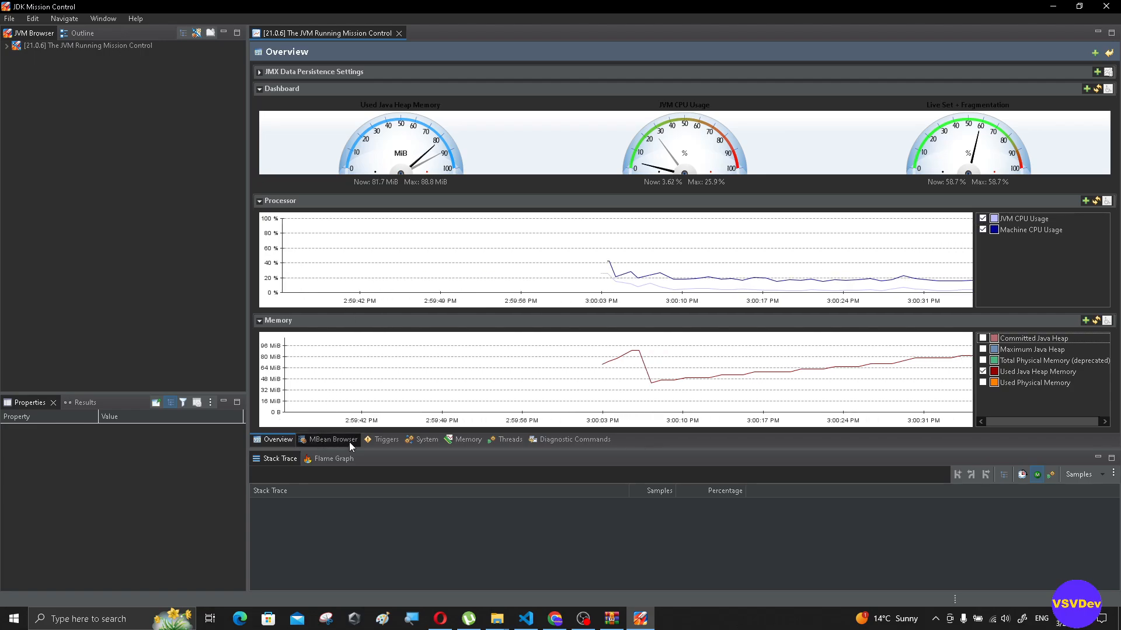
- Expand the JMX Data Persistence Settings to review its attributes, and open the MBean Server under the running JVM
{"action": "left_click", "coordinate": [260, 71]}
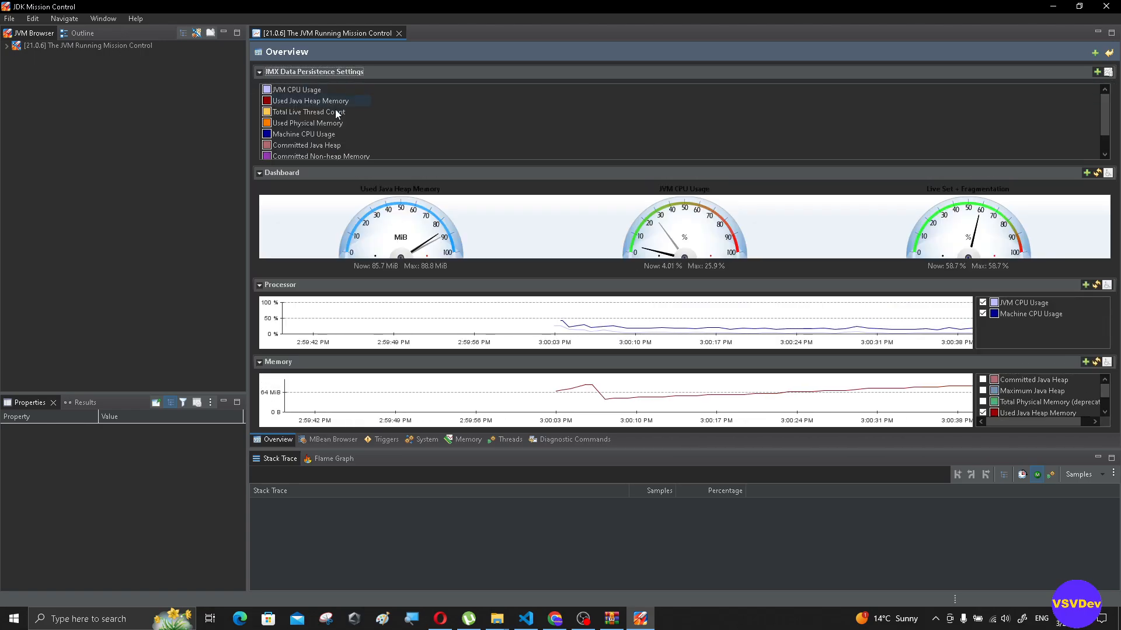
{"action": "scroll", "coordinate": [350, 117], "scroll_direction": "down", "scroll_amount": 1}
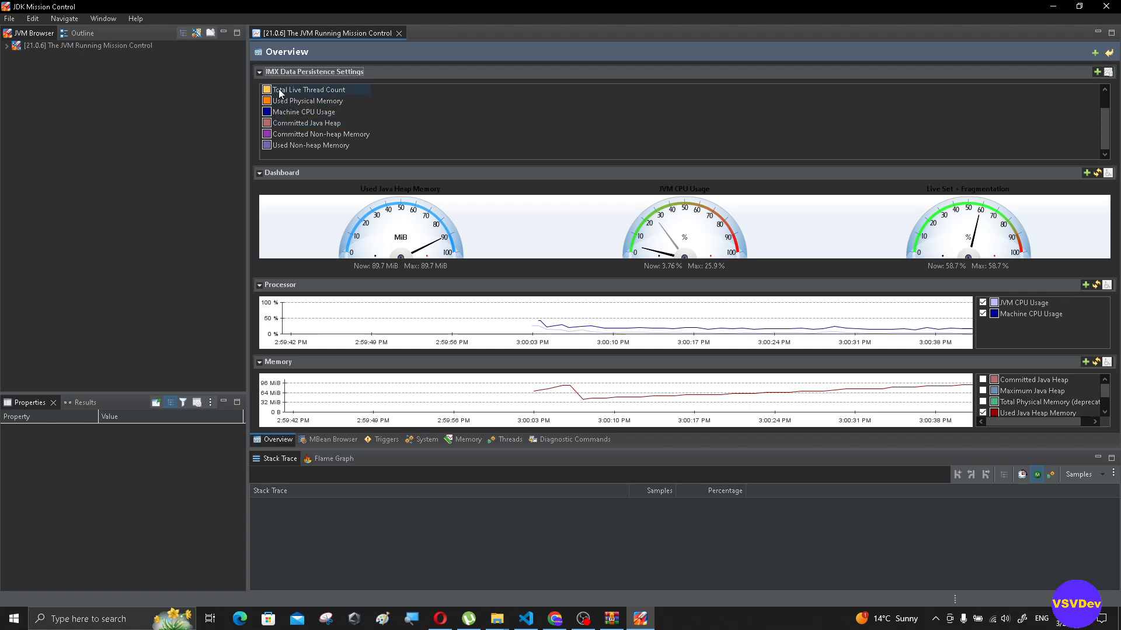
{"action": "left_click", "coordinate": [7, 46]}
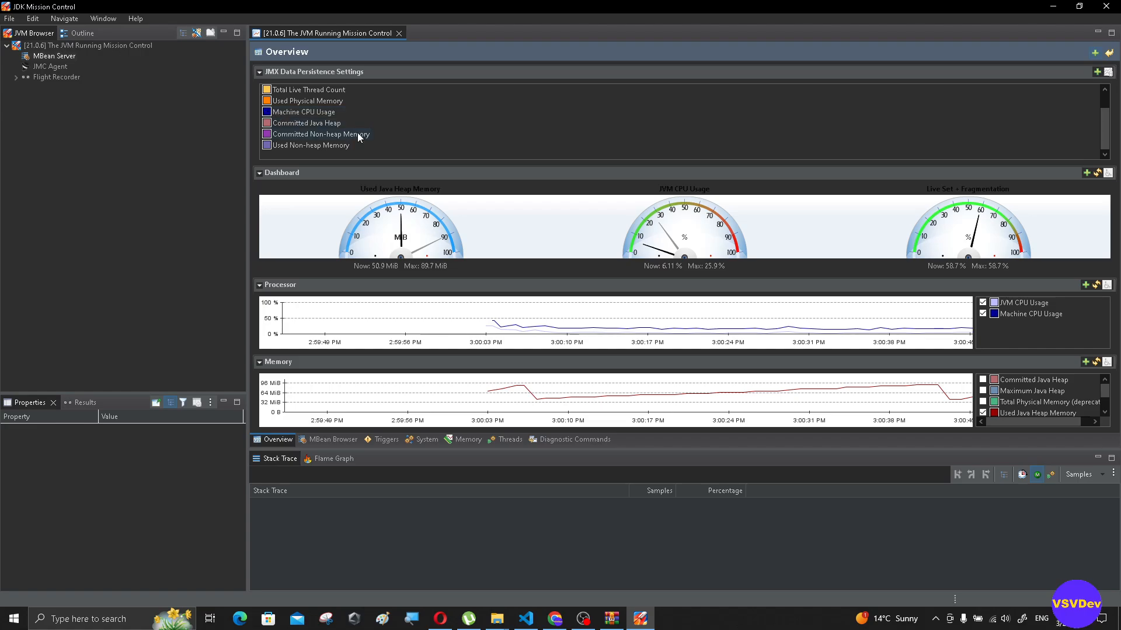
{"action": "double_click", "coordinate": [54, 56]}
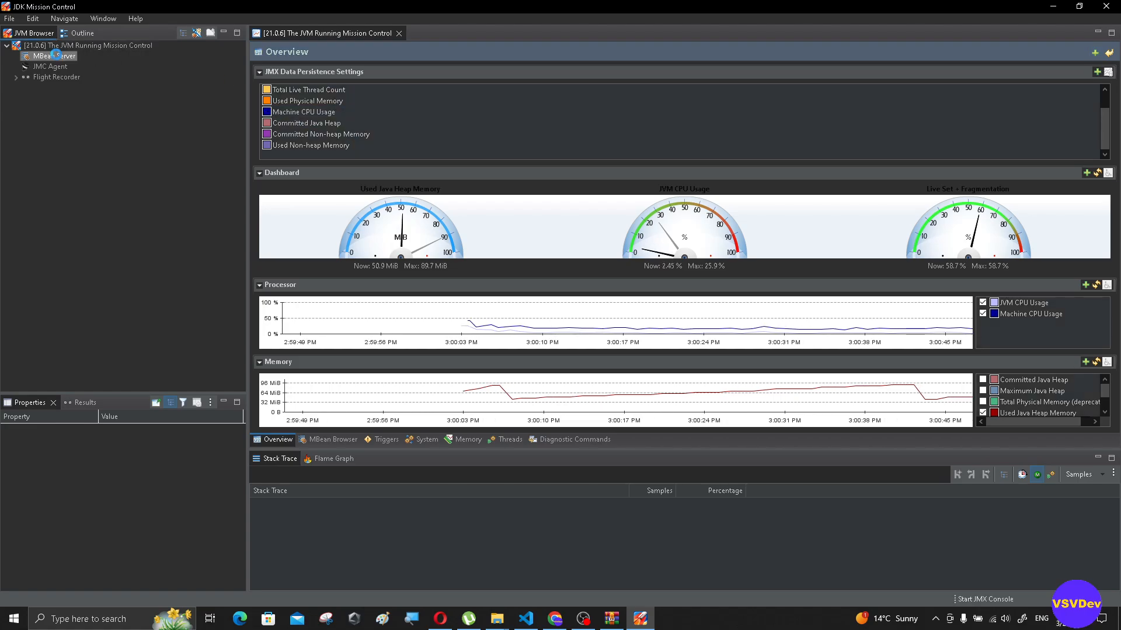
- Examine the attributes, operations, notifications and metadata of the java.lang Threading MBean in the MBean Browser
{"action": "left_click", "coordinate": [337, 437]}
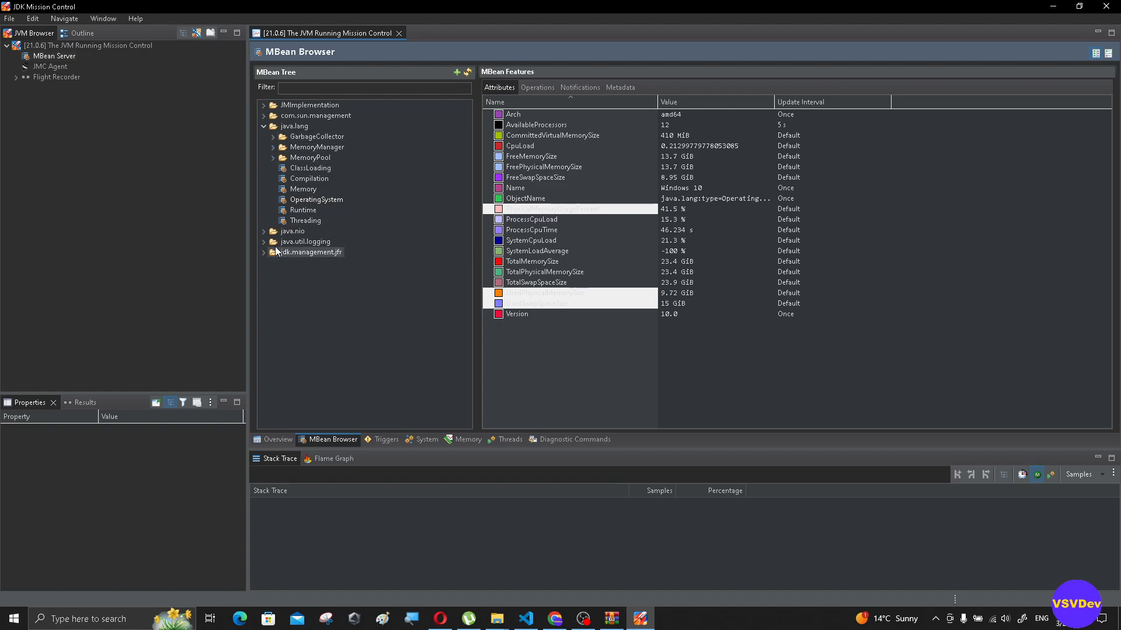
{"action": "left_click", "coordinate": [306, 220]}
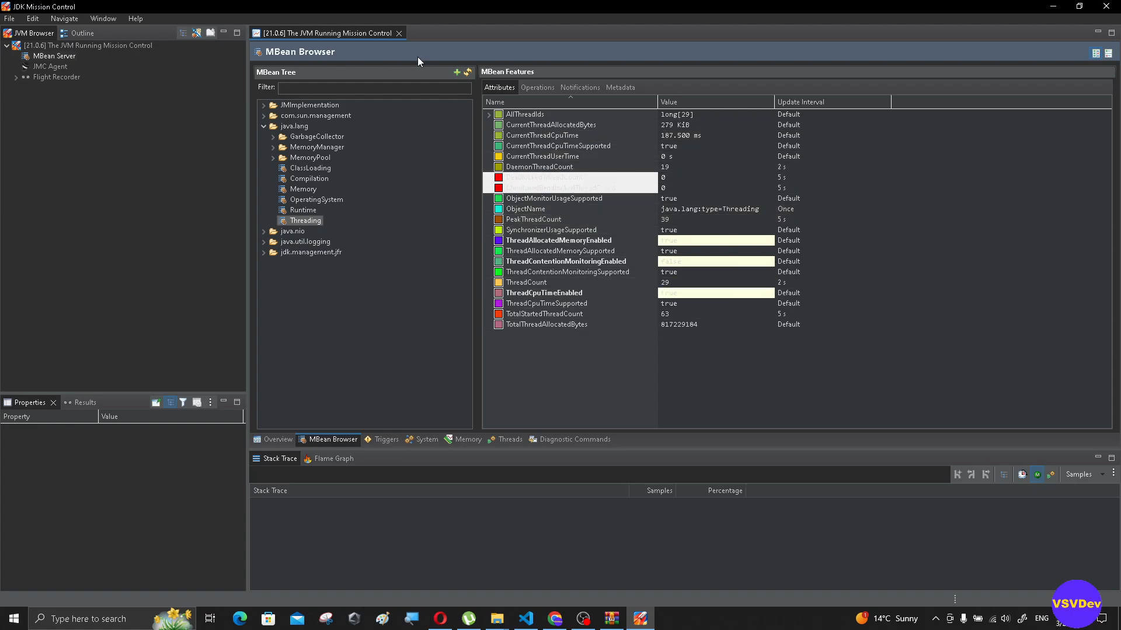
{"action": "left_click", "coordinate": [541, 87]}
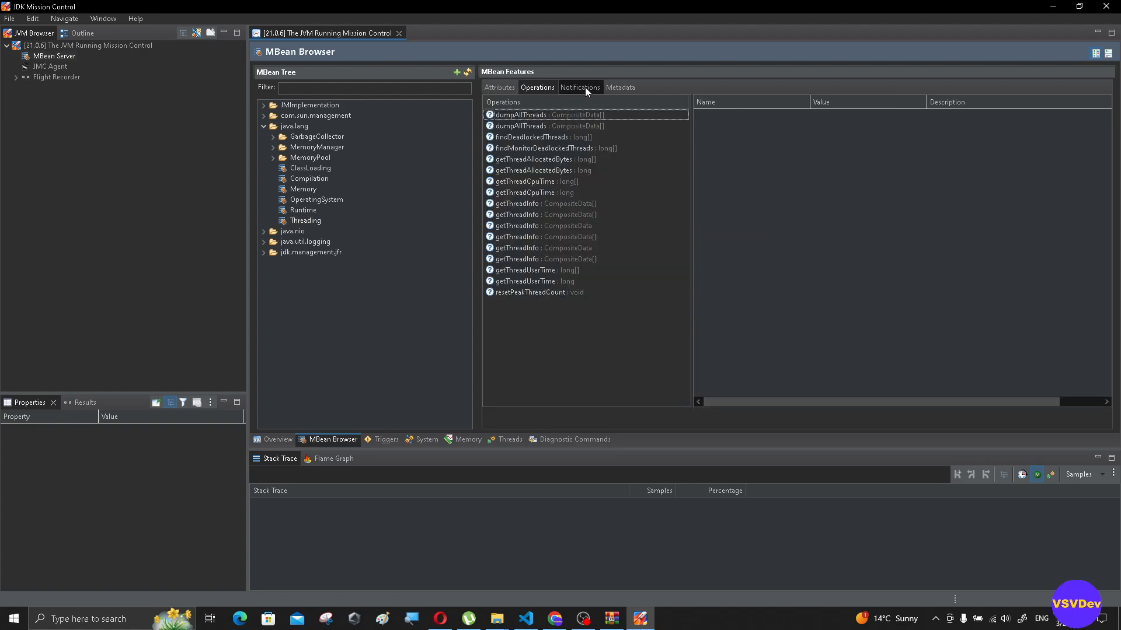
{"action": "left_click", "coordinate": [584, 87]}
{"action": "left_click", "coordinate": [622, 87]}
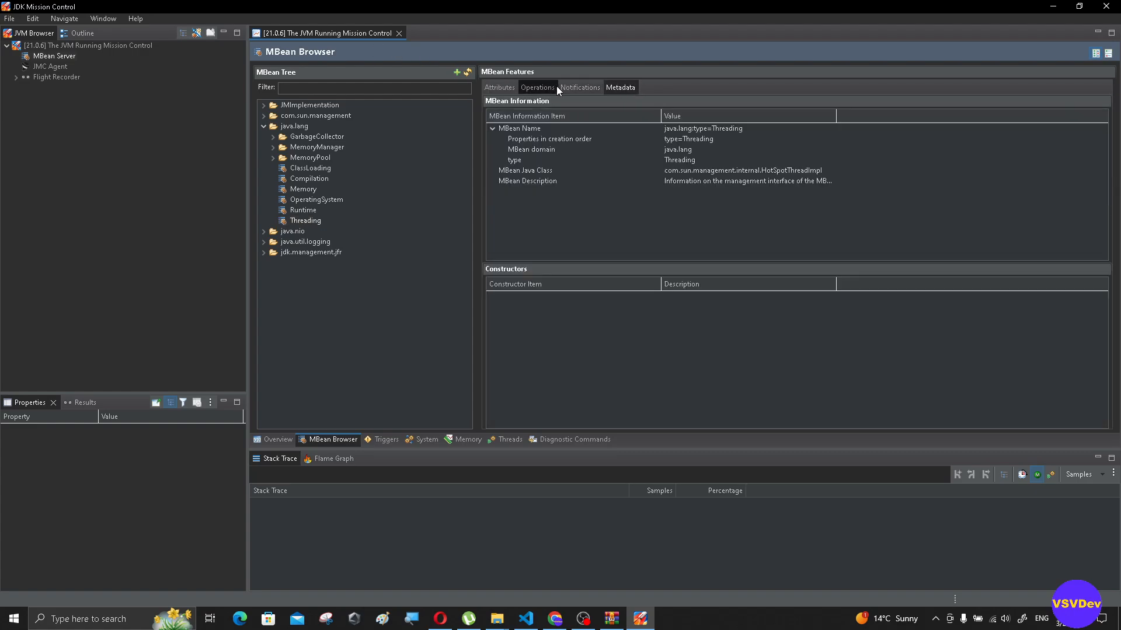
{"action": "left_click", "coordinate": [537, 87]}
{"action": "left_click", "coordinate": [500, 87]}
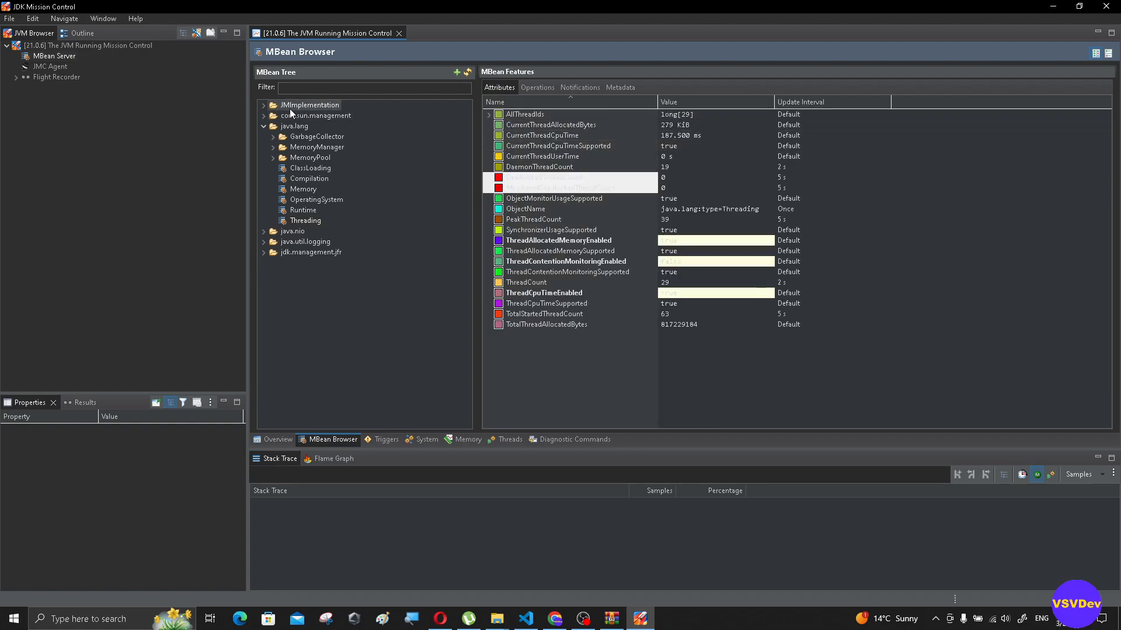
- Review the Start JMC Agent dialog for the running JVM and cancel it
{"action": "double_click", "coordinate": [49, 65]}
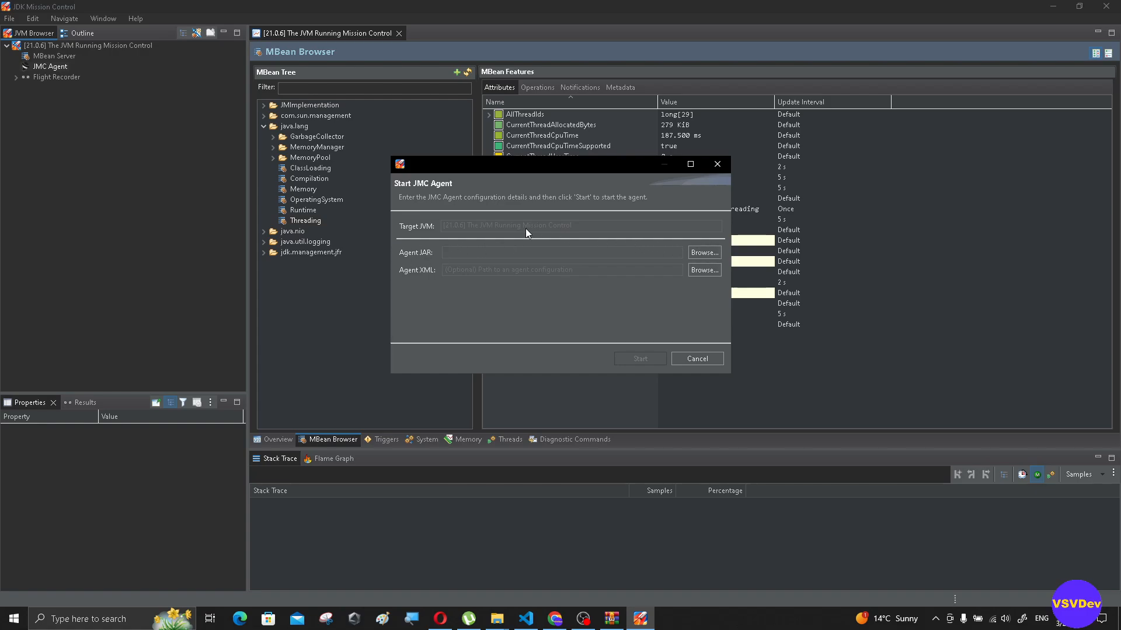
{"action": "left_click", "coordinate": [716, 359]}
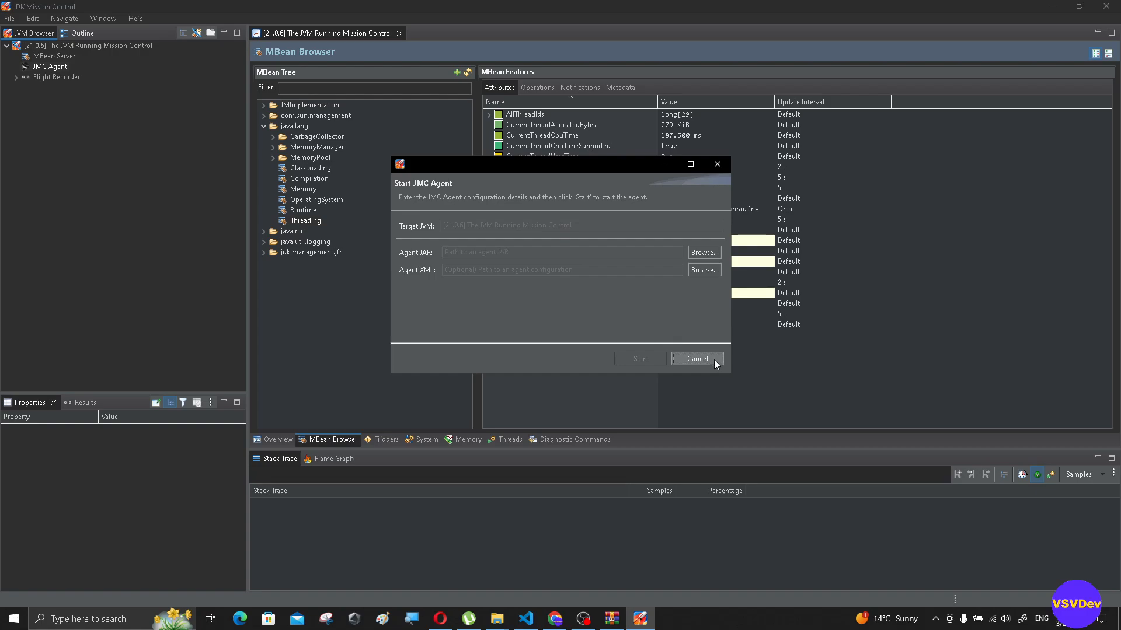
{"action": "left_click", "coordinate": [697, 359]}
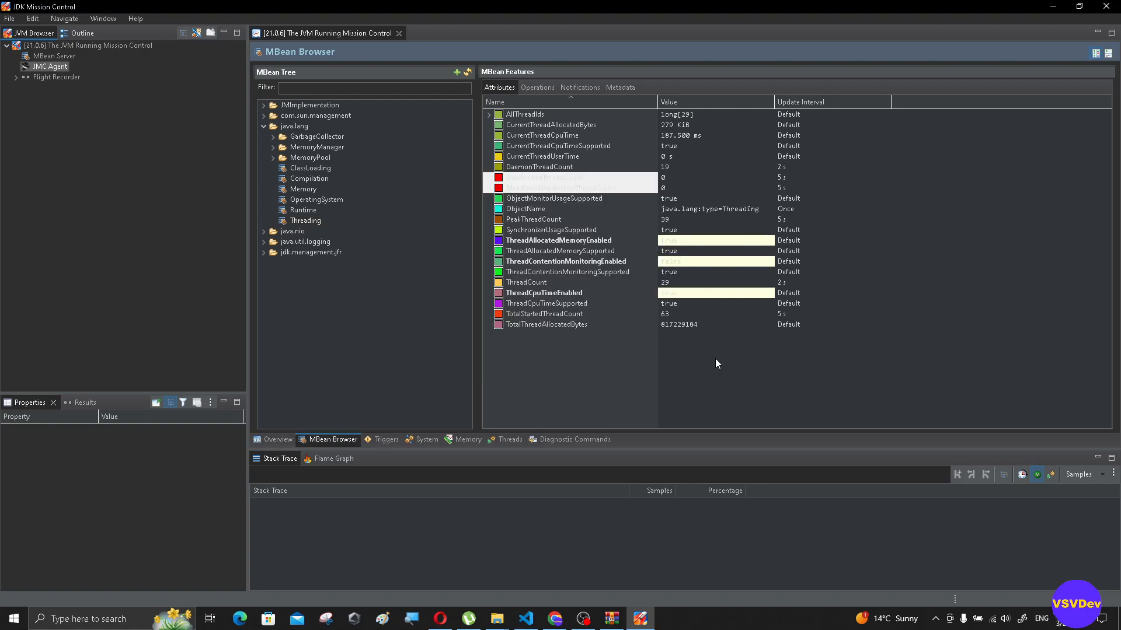
- Review the Start Flight Recording settings for the running JVM, including the time fixed recording option, and cancel the dialog
{"action": "left_click", "coordinate": [37, 77]}
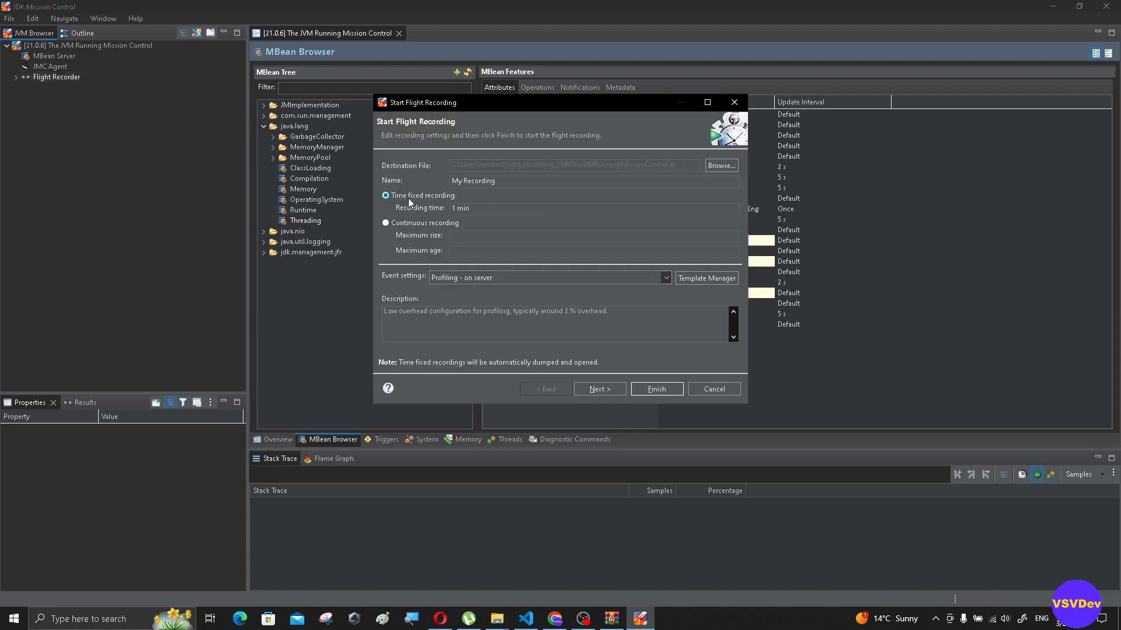
{"action": "left_click", "coordinate": [444, 195]}
{"action": "left_click", "coordinate": [713, 389]}
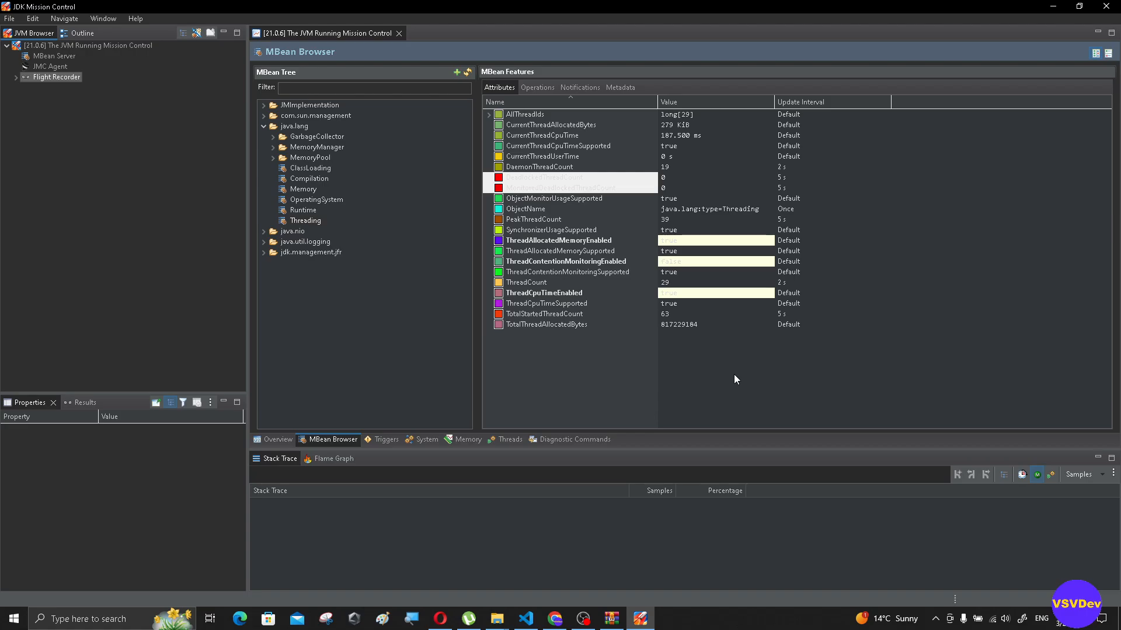
- Look through the console's Triggers, System, Memory, Threads and Diagnostic Commands pages
{"action": "left_click", "coordinate": [393, 441]}
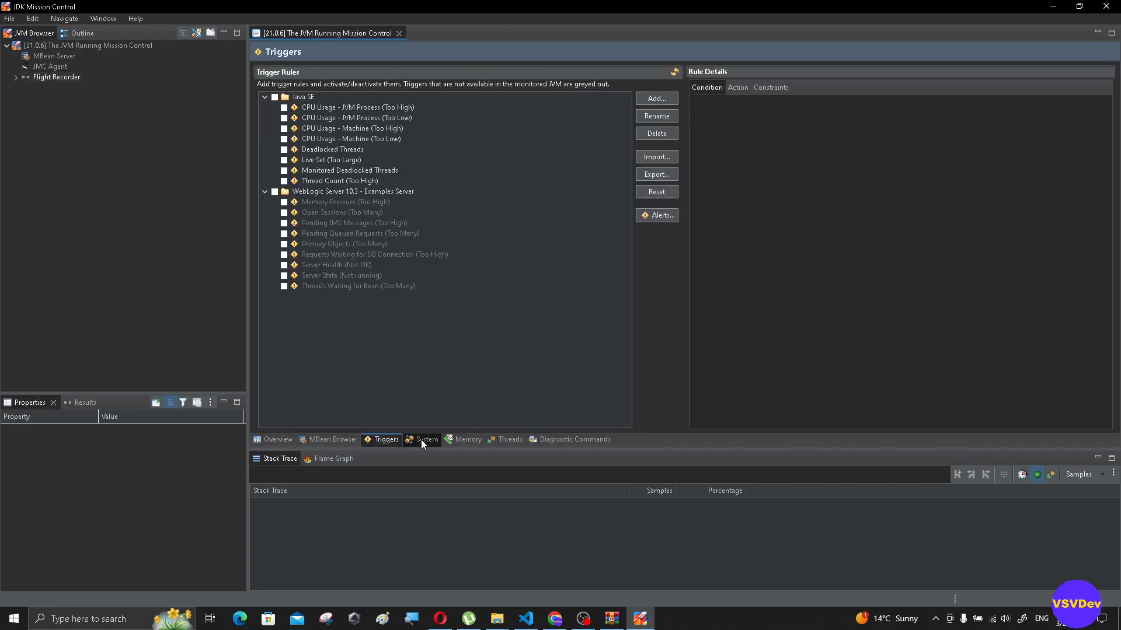
{"action": "left_click", "coordinate": [423, 440]}
{"action": "left_click", "coordinate": [470, 442]}
{"action": "left_click", "coordinate": [505, 440]}
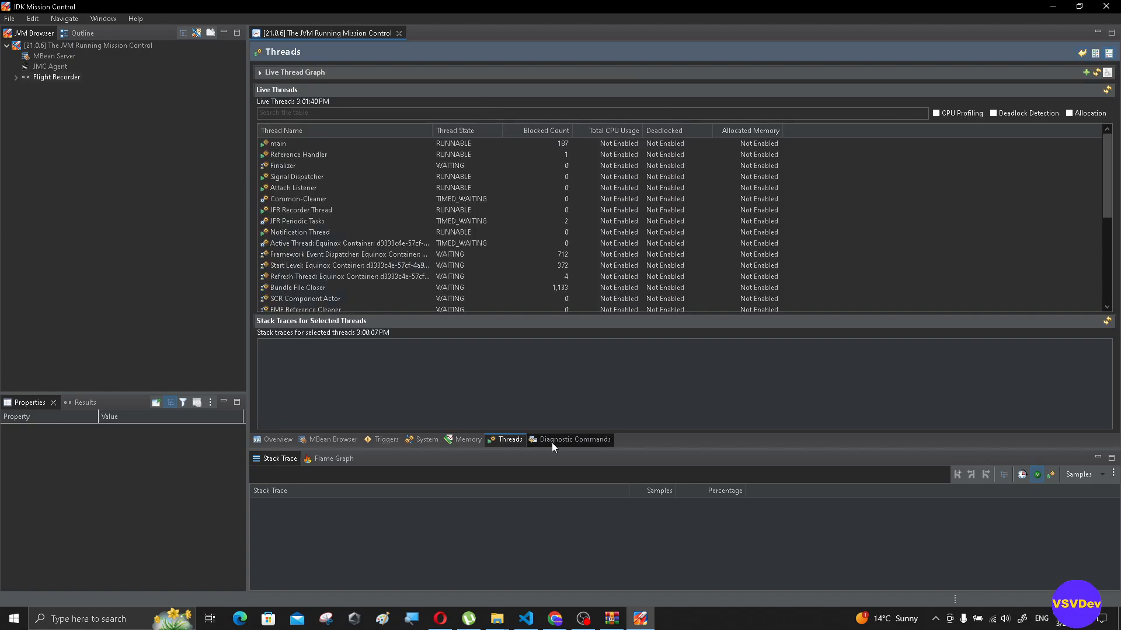
{"action": "left_click", "coordinate": [575, 442]}
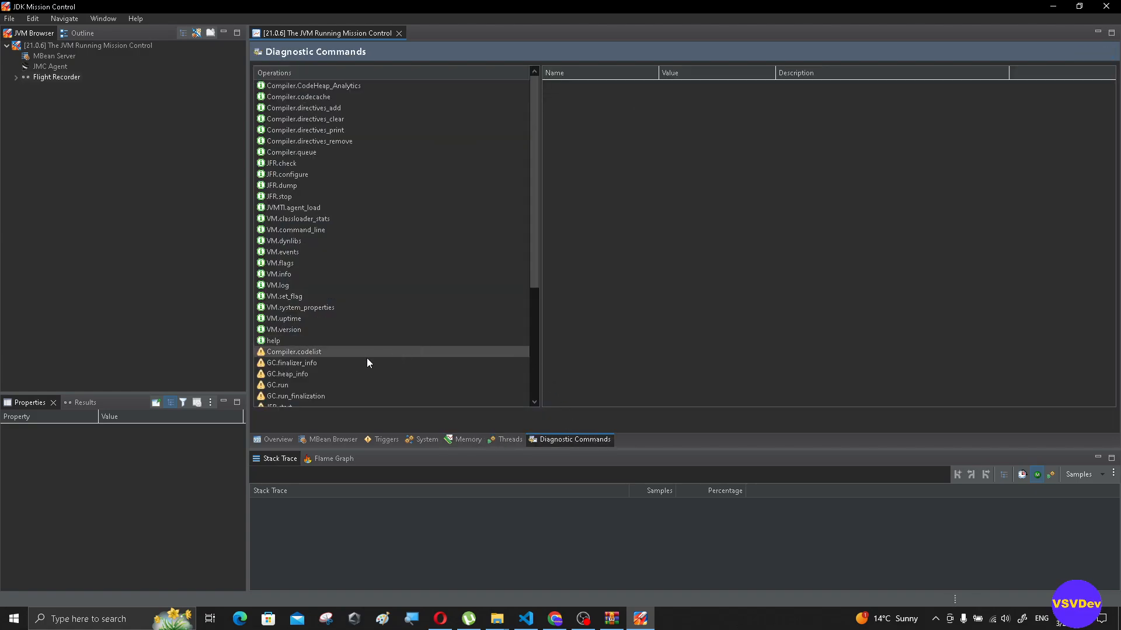
{"action": "left_click", "coordinate": [281, 351]}
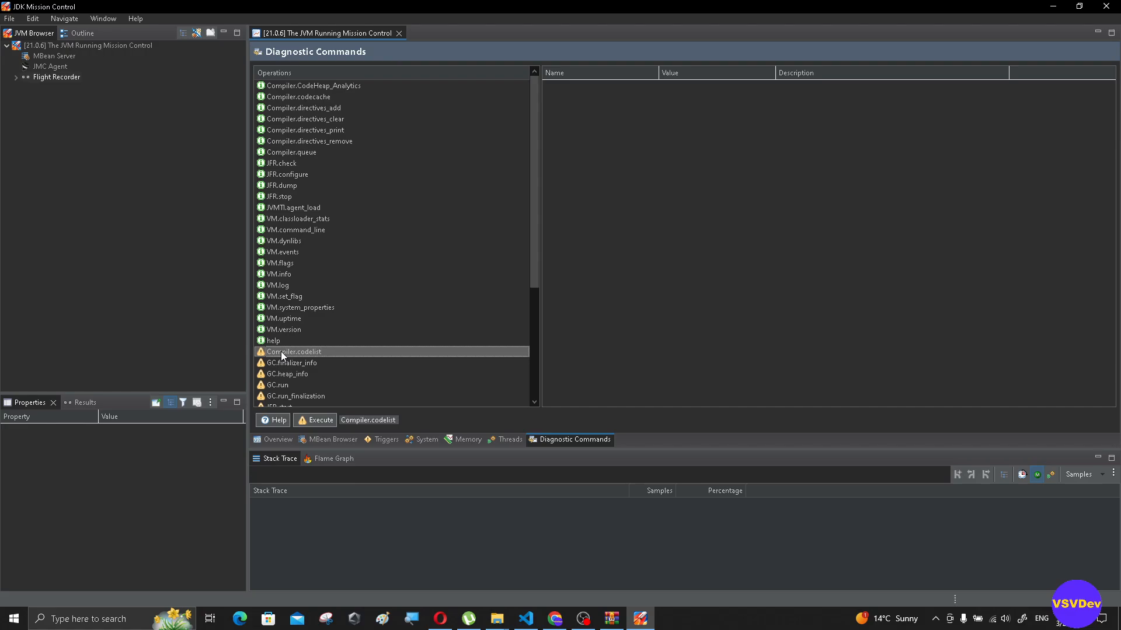
{"action": "left_click", "coordinate": [309, 420]}
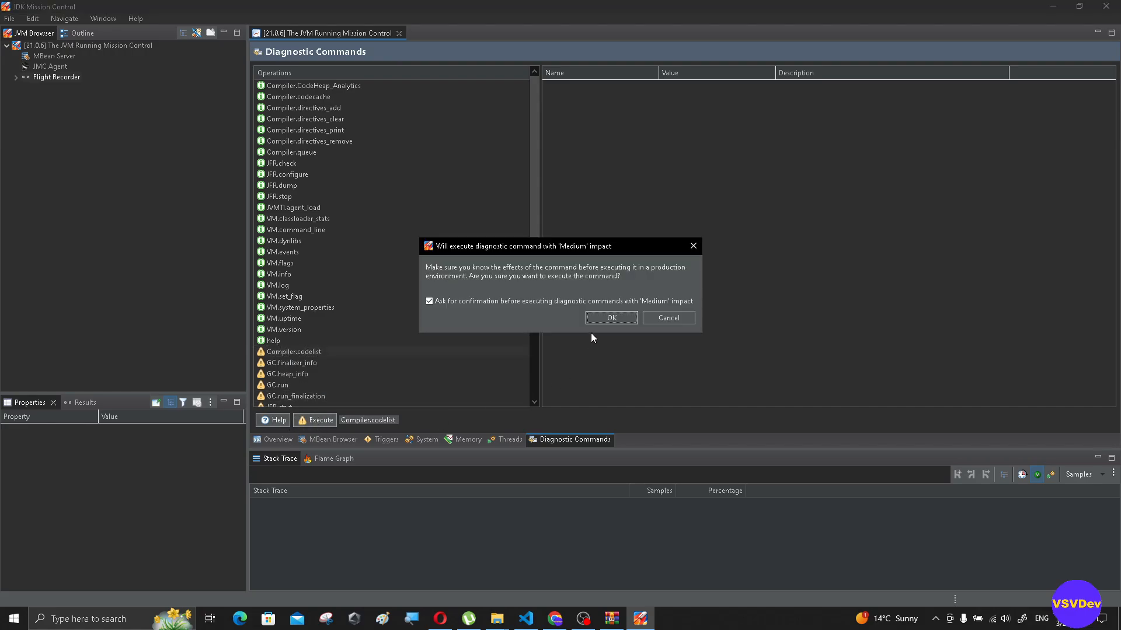
{"action": "left_click", "coordinate": [668, 317]}
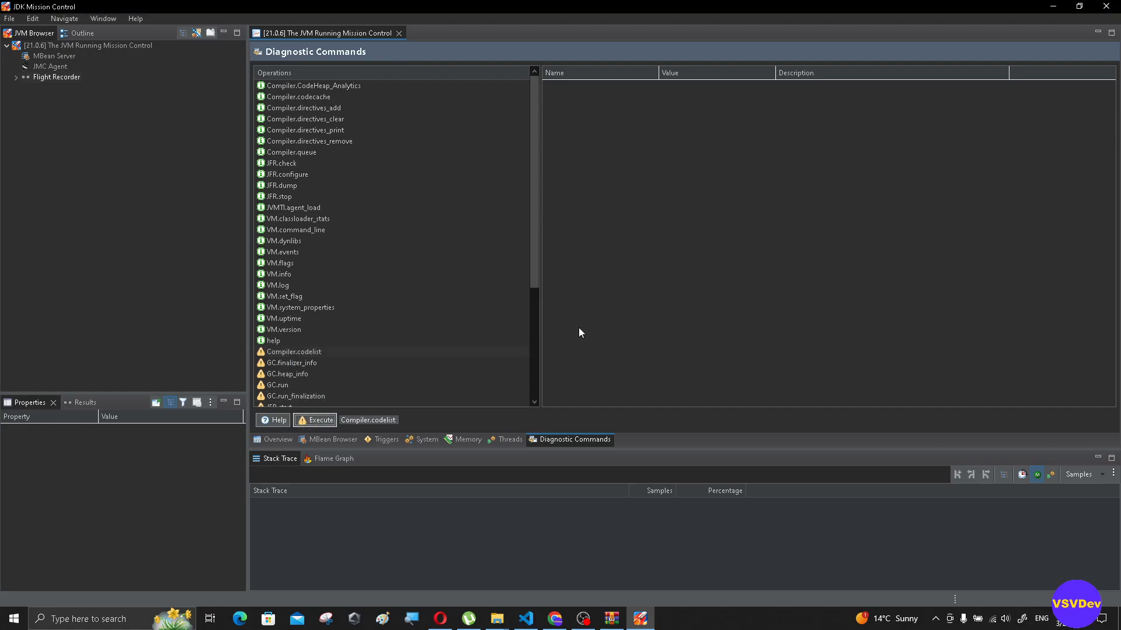
- Execute the VM.info diagnostic command and read through its result, including the process, heap, metaspace and GC history sections
{"action": "left_click", "coordinate": [292, 274]}
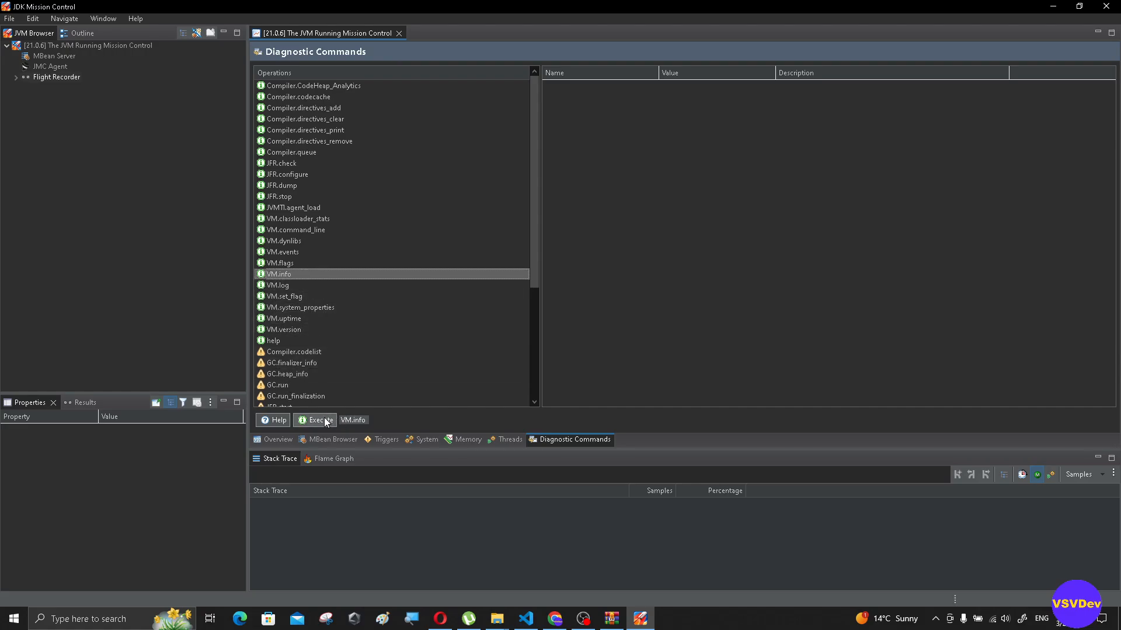
{"action": "left_click", "coordinate": [324, 420]}
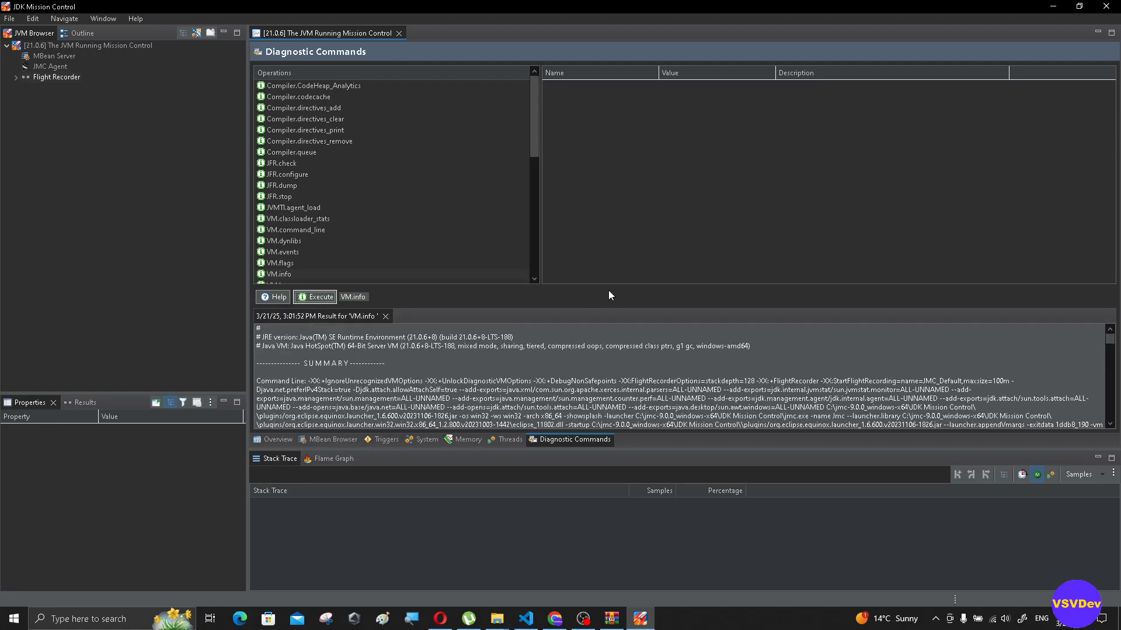
{"action": "scroll", "coordinate": [689, 364], "scroll_direction": "down", "scroll_amount": 8}
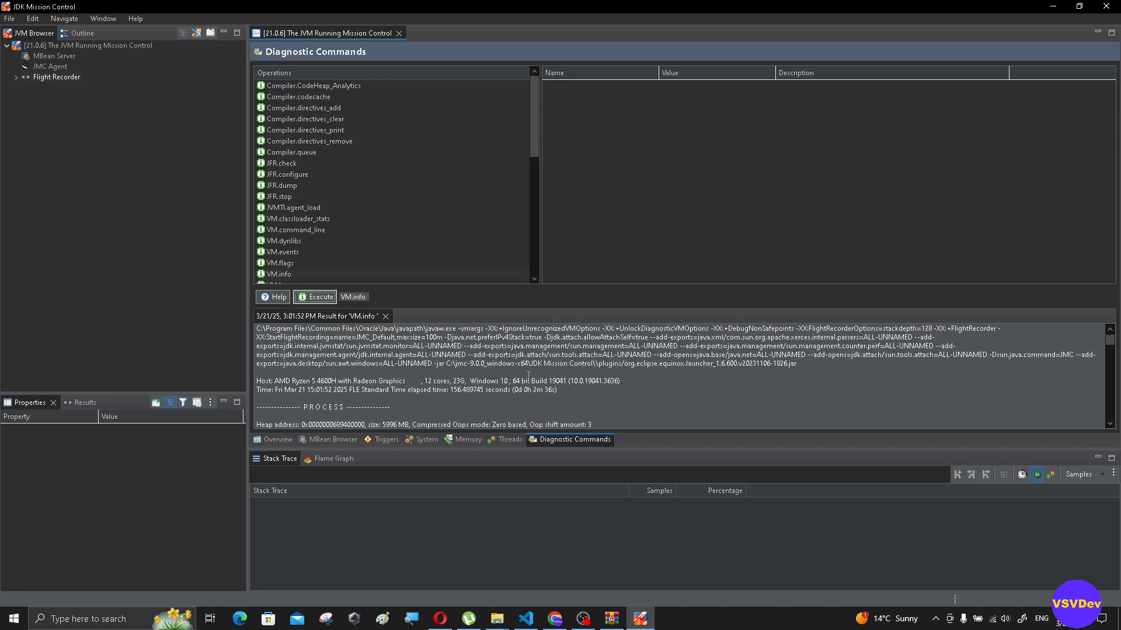
{"action": "scroll", "coordinate": [438, 391], "scroll_direction": "down", "scroll_amount": 10}
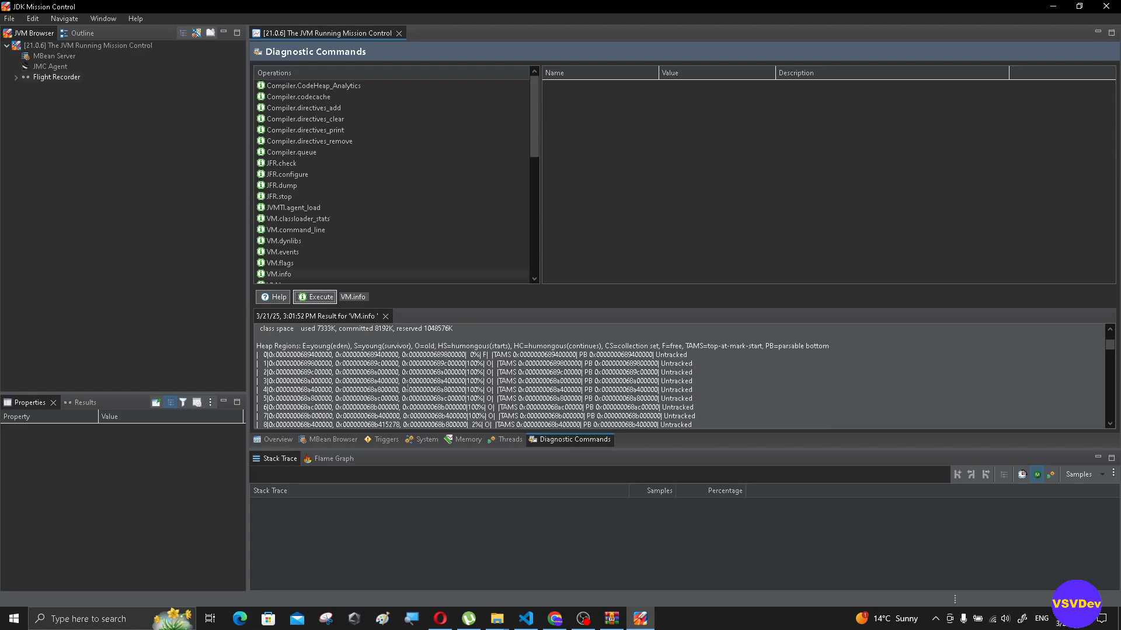
{"action": "scroll", "coordinate": [408, 388], "scroll_direction": "up", "scroll_amount": 3}
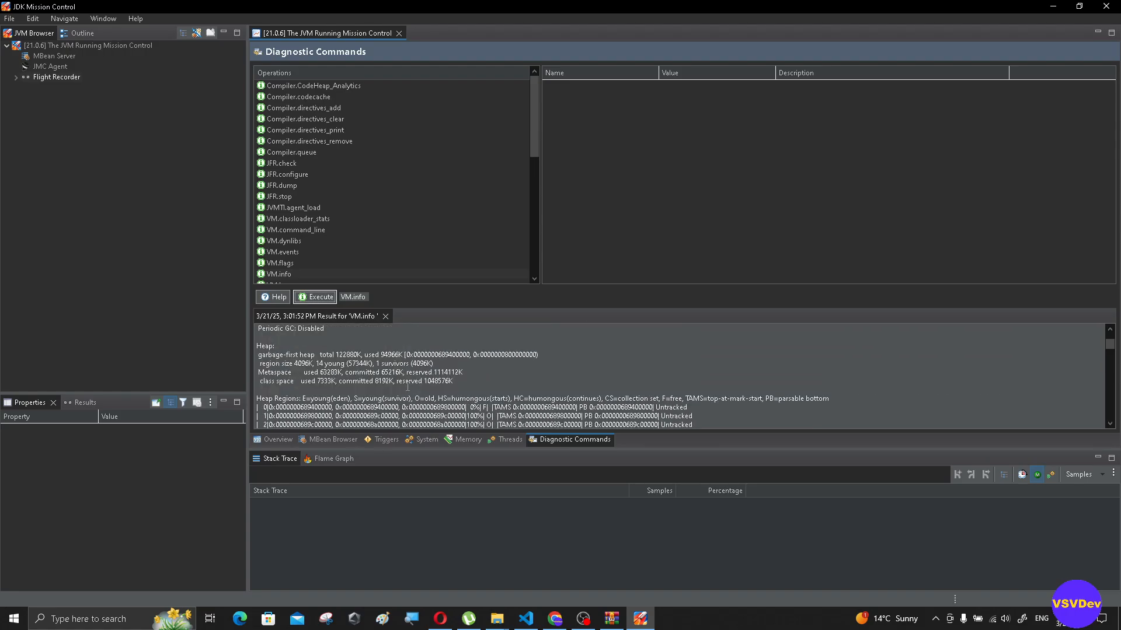
{"action": "scroll", "coordinate": [278, 388], "scroll_direction": "down", "scroll_amount": 10}
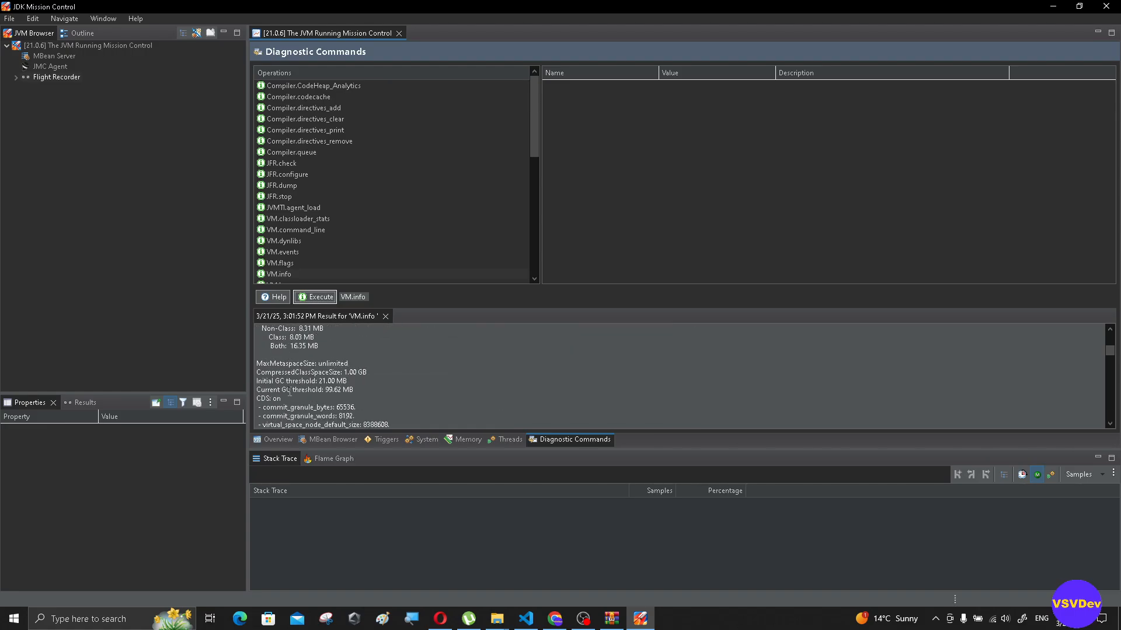
{"action": "scroll", "coordinate": [289, 390], "scroll_direction": "down", "scroll_amount": 10}
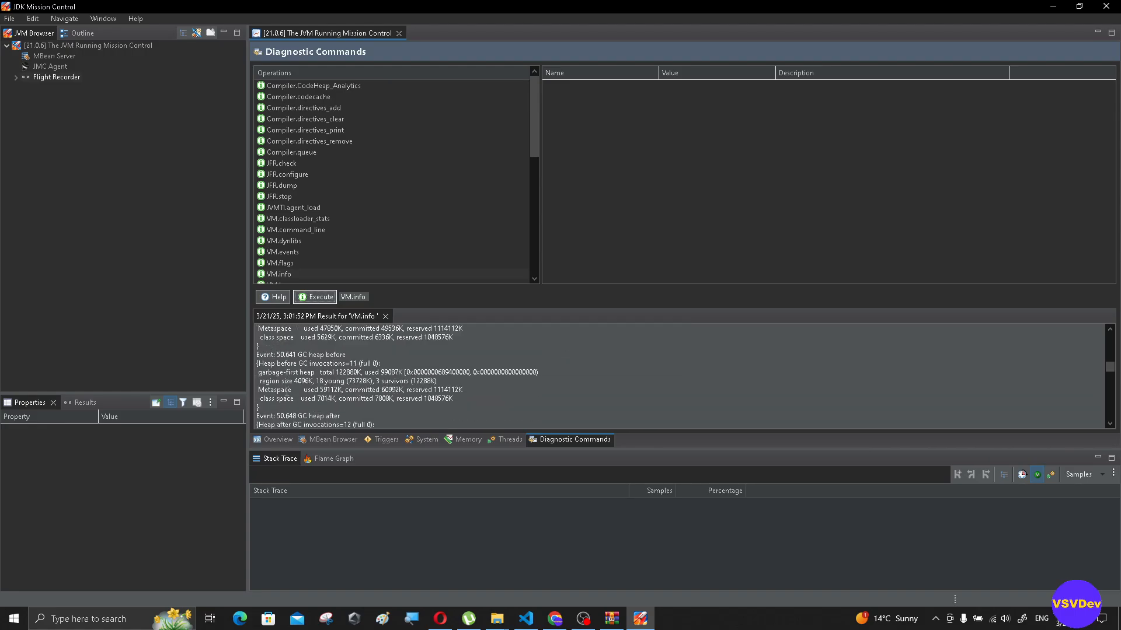
{"action": "scroll", "coordinate": [287, 392], "scroll_direction": "down", "scroll_amount": 4}
{"action": "scroll", "coordinate": [289, 395], "scroll_direction": "up", "scroll_amount": 13}
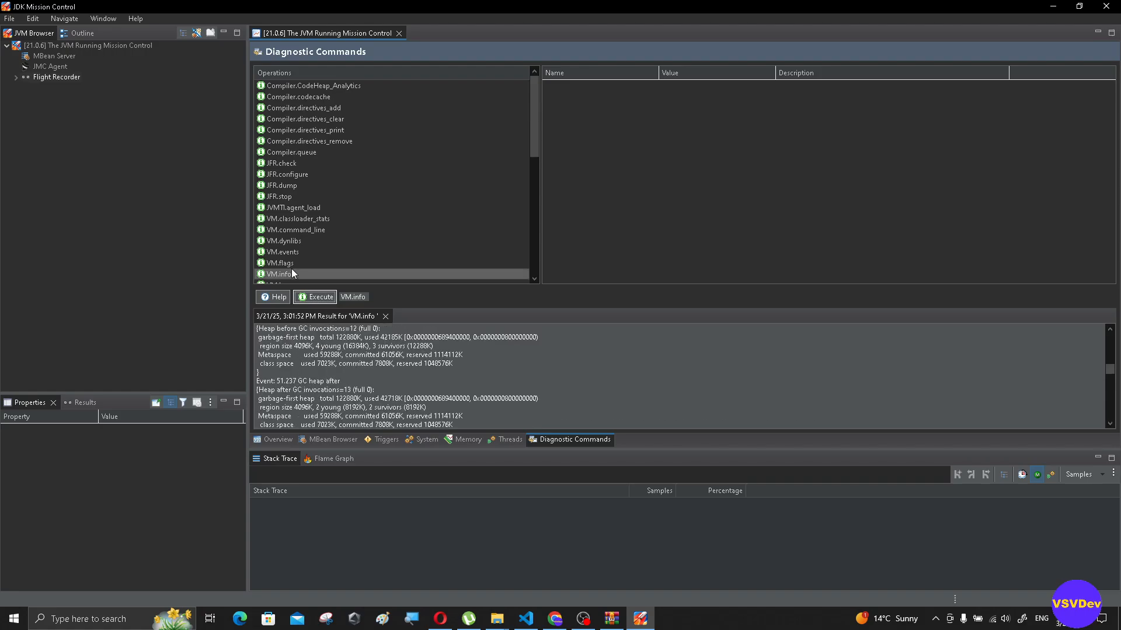
- Execute the VM.flags diagnostic command with its default arguments and review the complete list of flags in its result
{"action": "left_click", "coordinate": [297, 262]}
{"action": "left_click", "coordinate": [313, 298]}
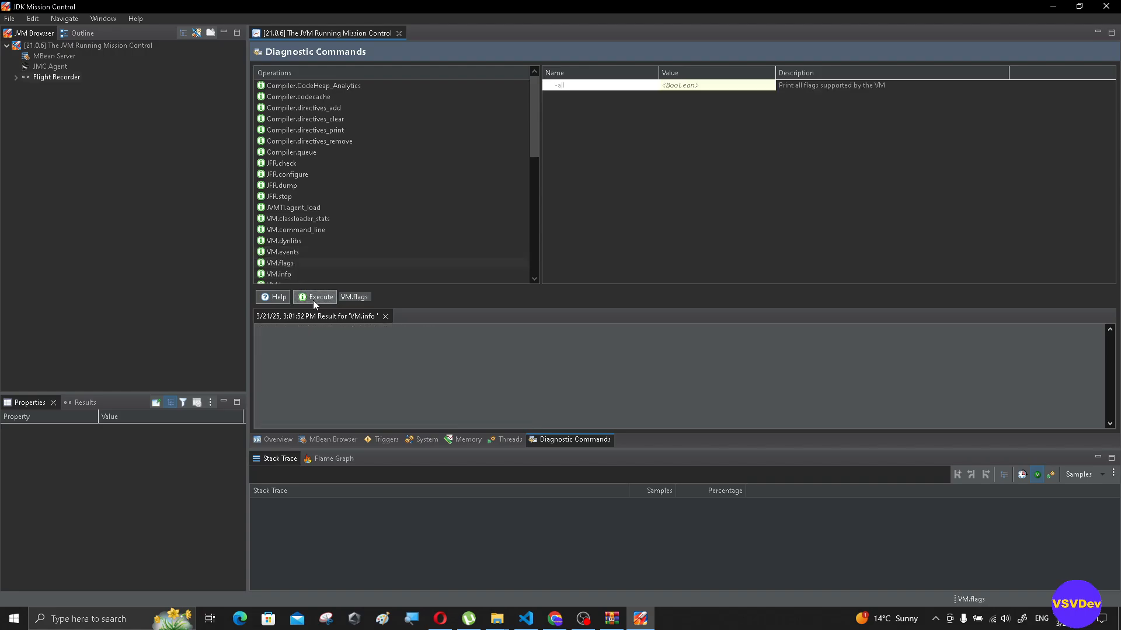
{"action": "left_click_drag", "start_coordinate": [1017, 365], "coordinate": [236, 327]}
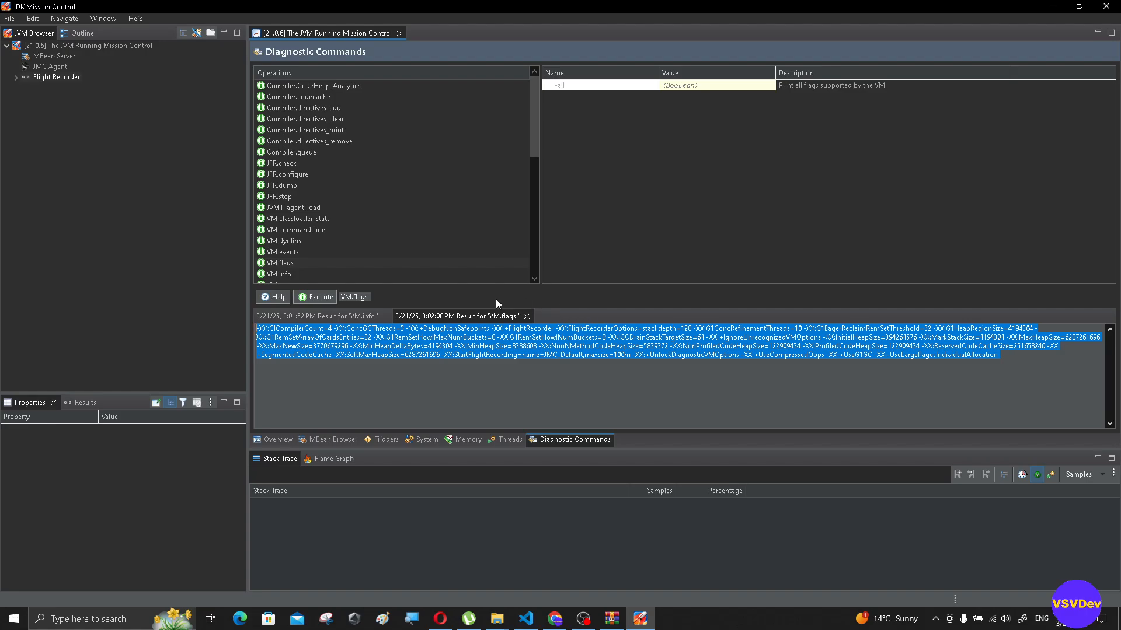
{"action": "left_click", "coordinate": [410, 378]}
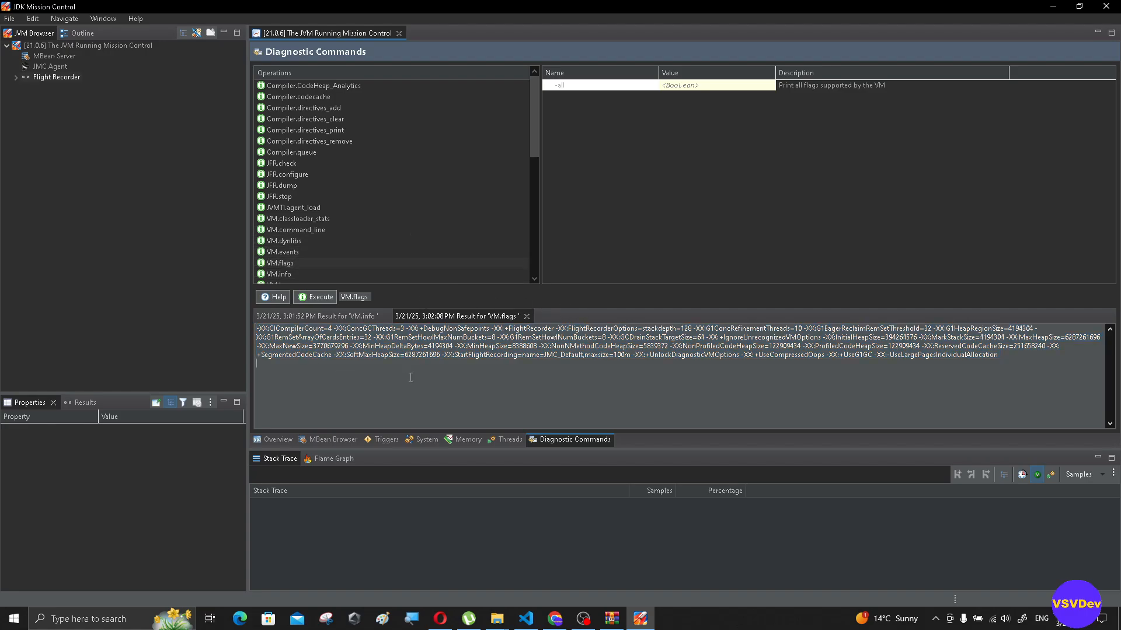